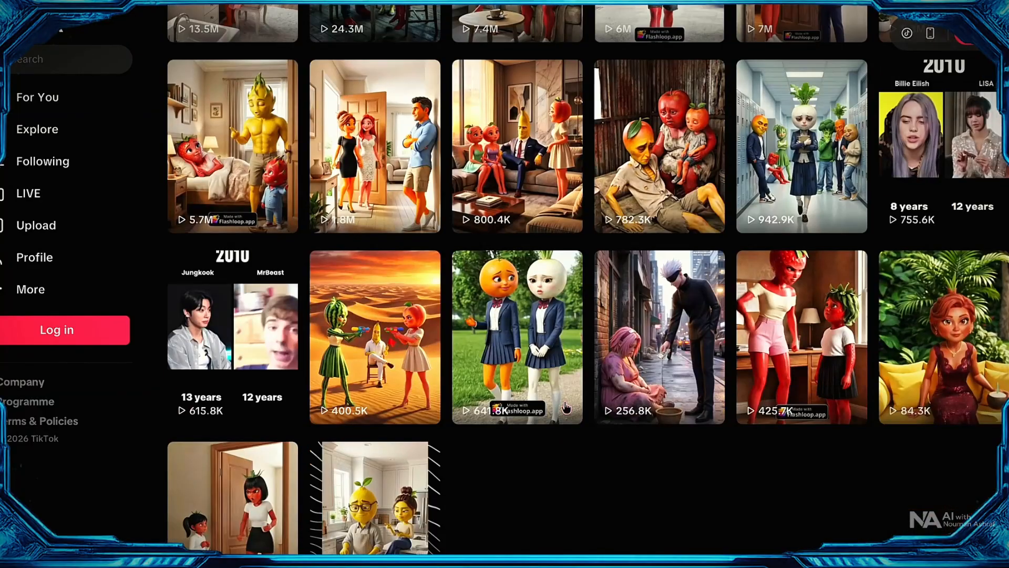
Look over the popular videos on the Fruity drama and Ai Cinema TikTok profiles, playing Fruity drama's first popular video.
scroll(565, 407, "up", 6)
scroll(563, 406, "down", 2)
scroll(563, 405, "up", 2)
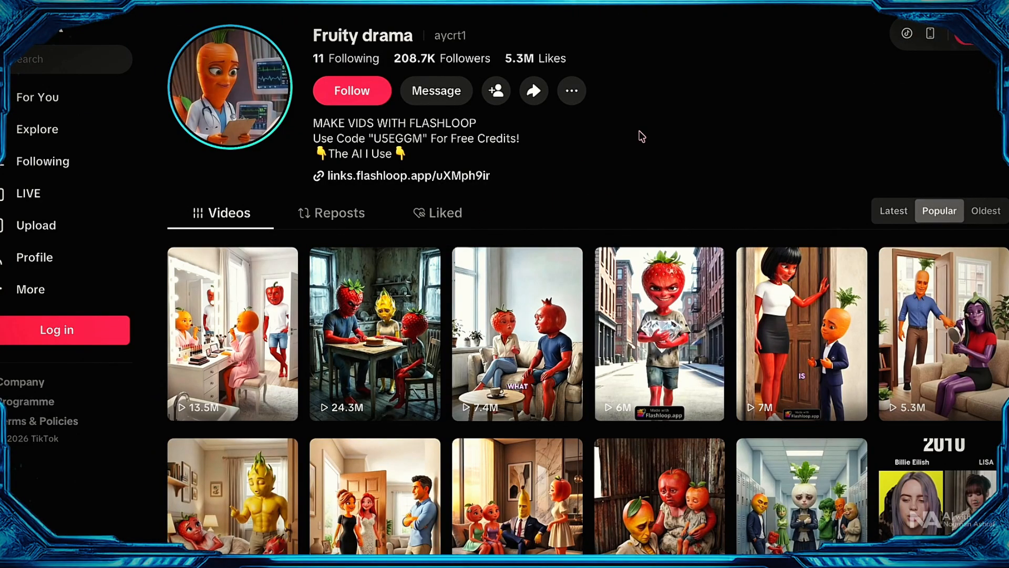
left_click(247, 363)
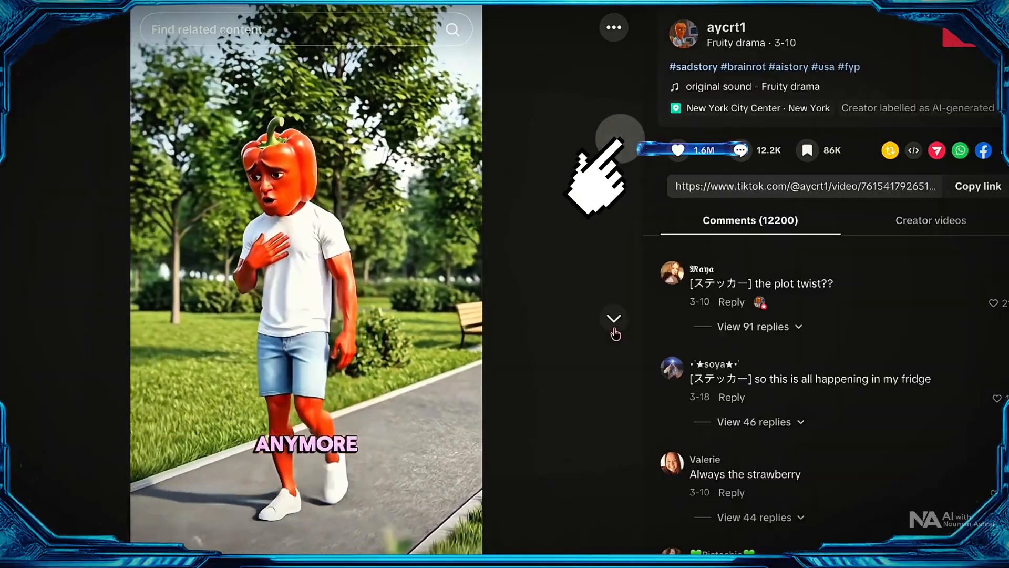
left_click(614, 320)
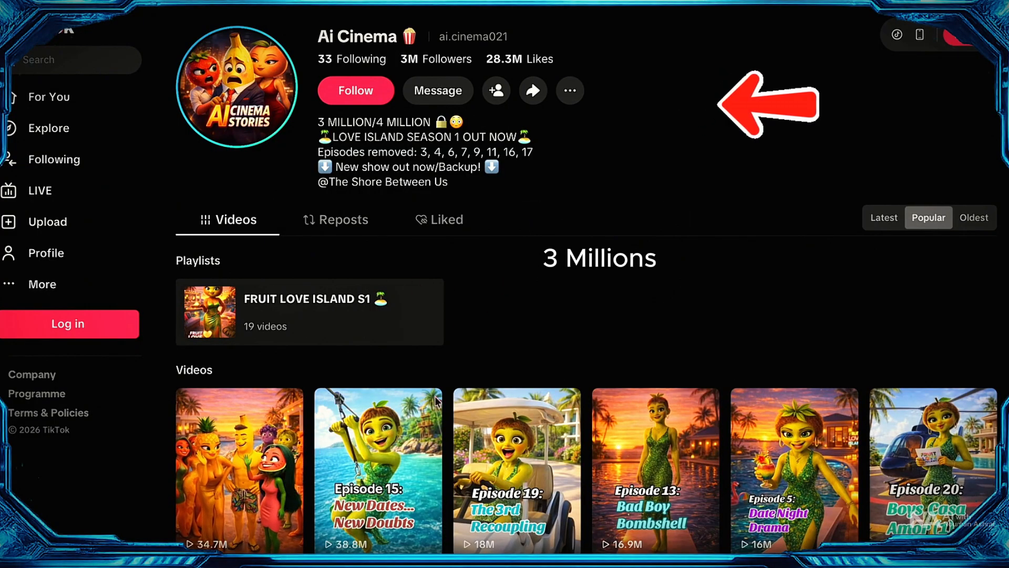
scroll(237, 390, "down", 3)
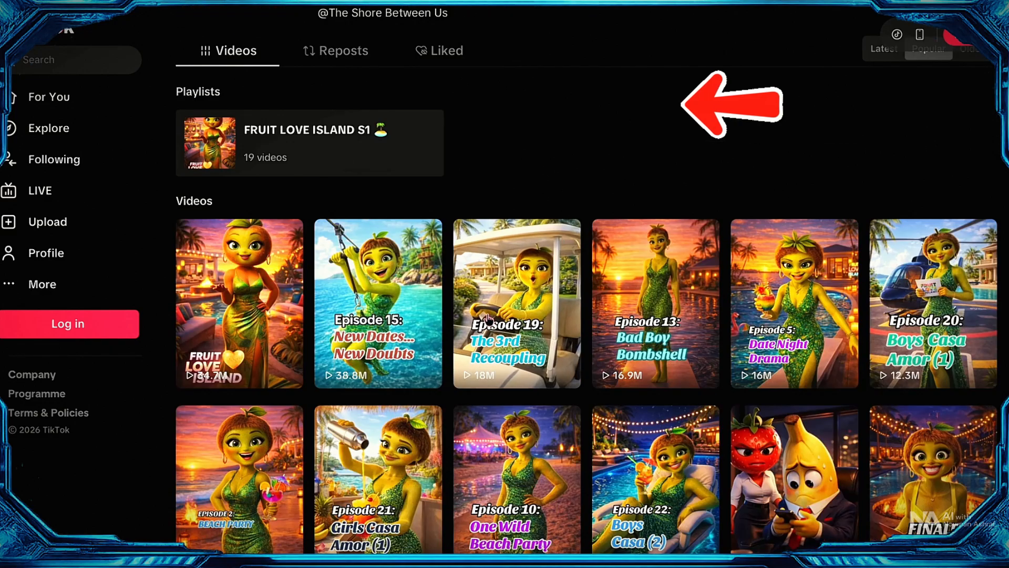
scroll(485, 330, "up", 3)
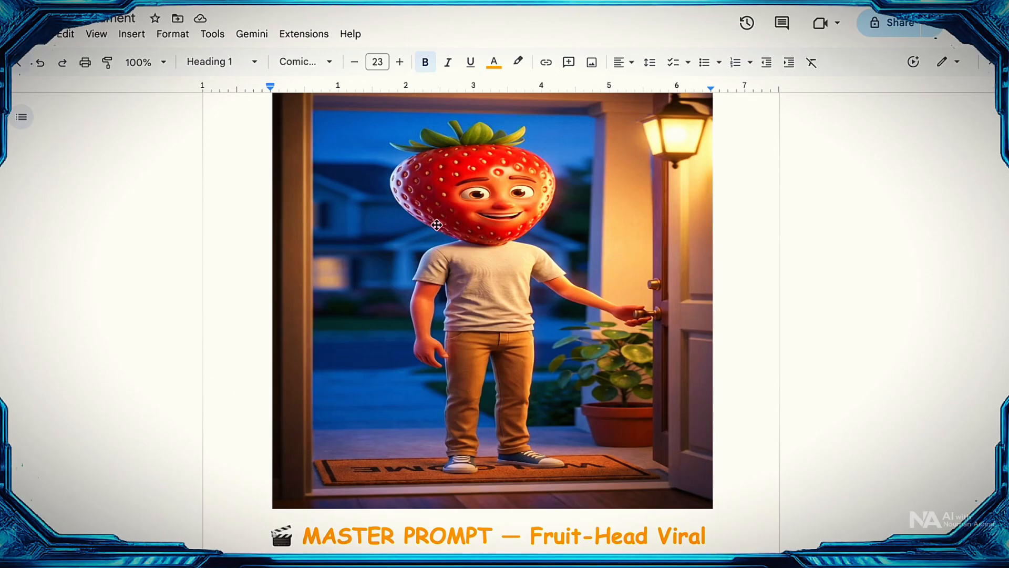
Skim the Fruit-Head Viral Shorts Generator master prompt in Google Docs through to the output list and return to its beginning.
scroll(461, 256, "down", 10)
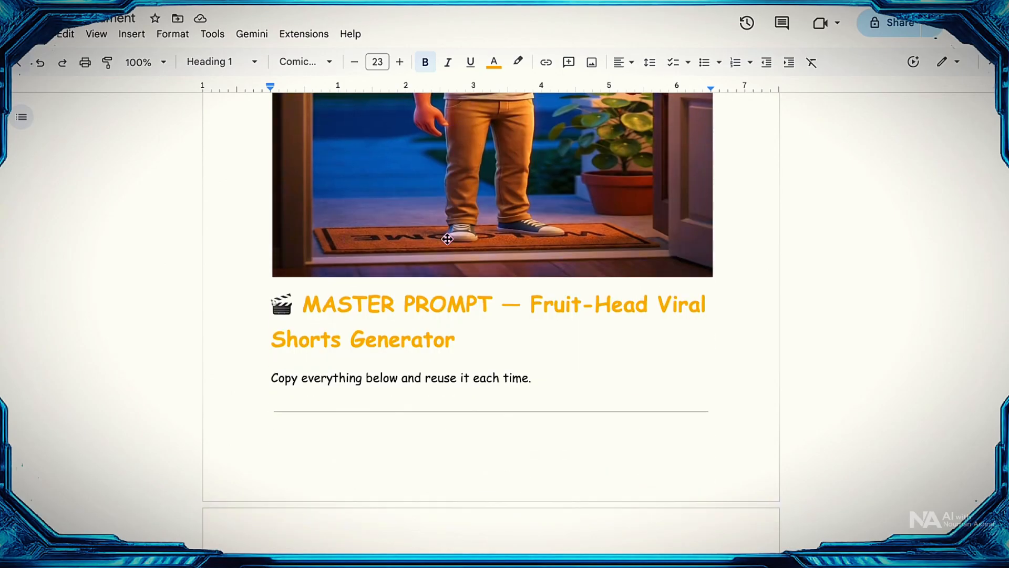
scroll(461, 255, "down", 20)
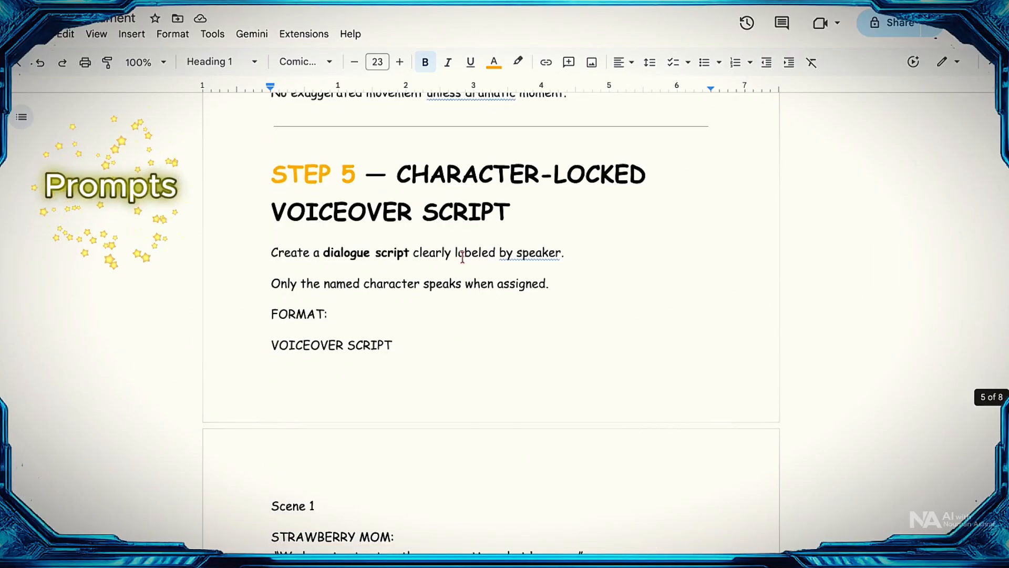
scroll(463, 259, "down", 20)
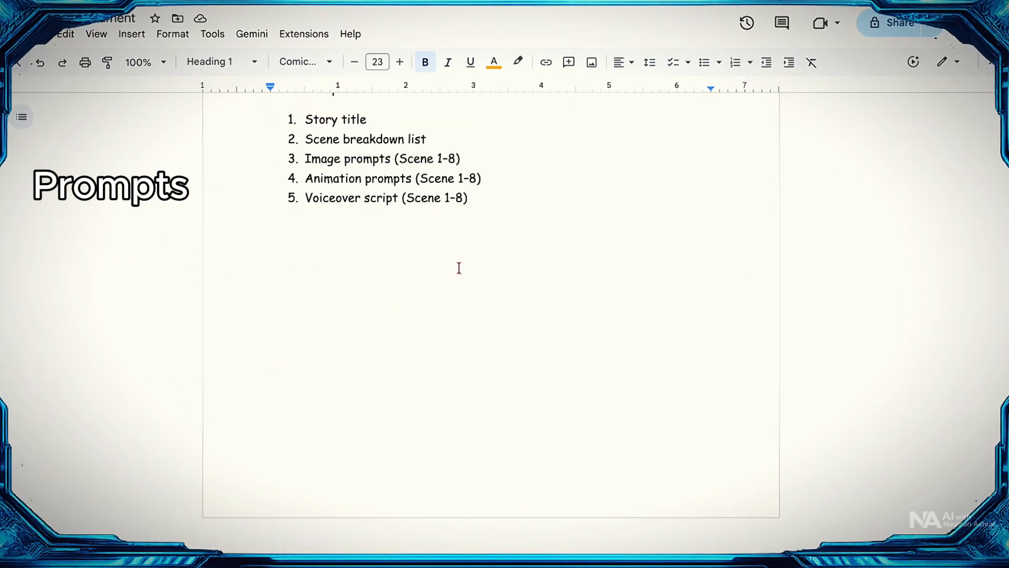
scroll(457, 268, "up", 20)
scroll(458, 270, "up", 10)
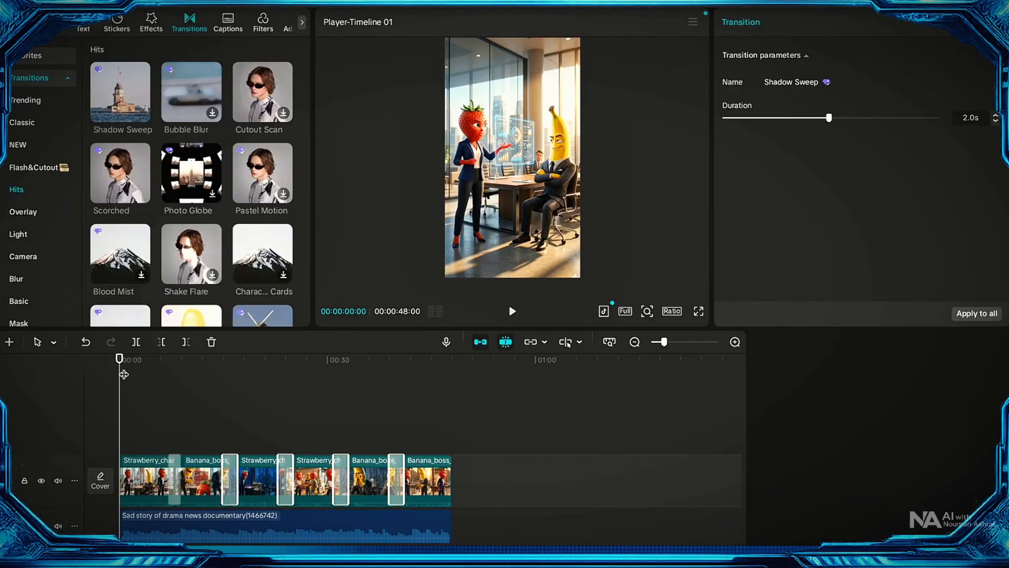
Switch to the CapCut project and open the Auto captions options for the video timeline.
left_click_drag(120, 360, 82, 427)
left_click(83, 30)
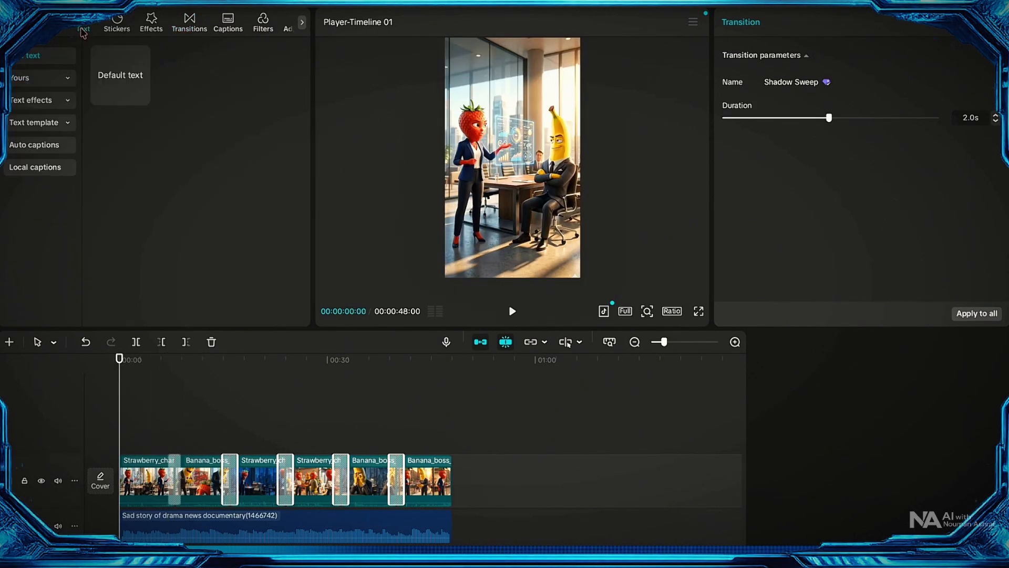
left_click(61, 146)
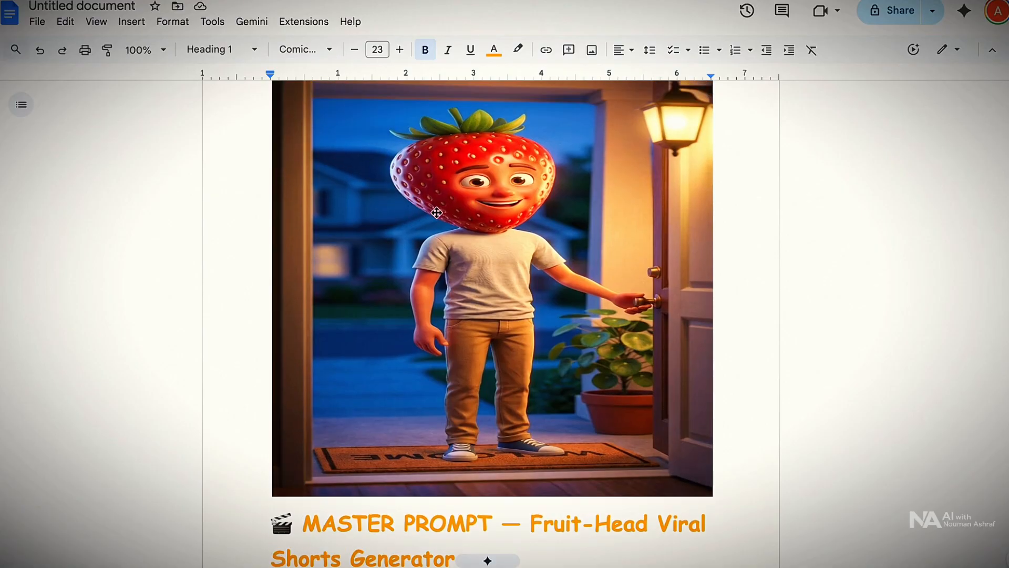
In the Google Docs master prompt, copy all of the text below the "PROMPT STARTS HERE" heading.
scroll(444, 219, "down", 20)
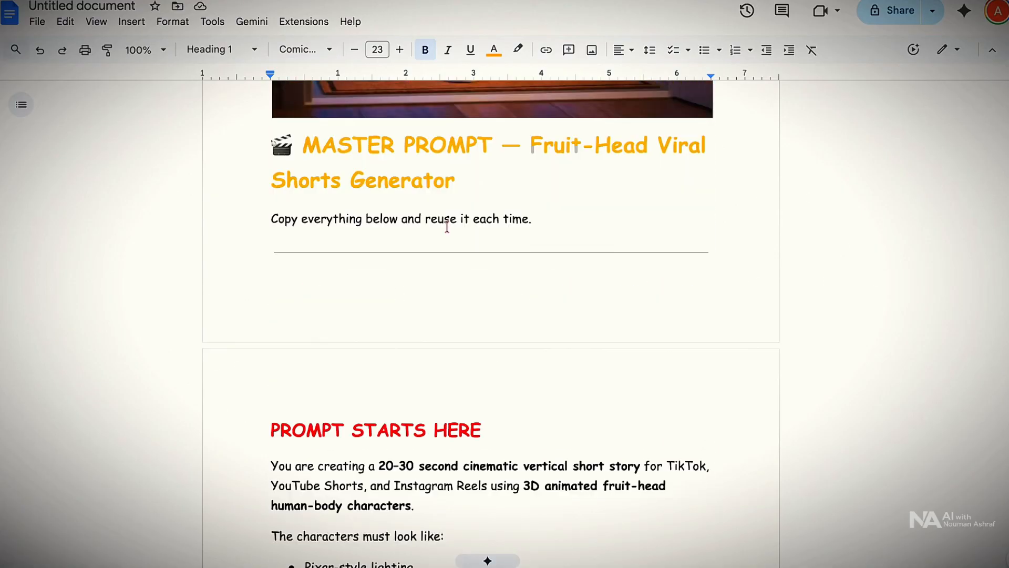
scroll(463, 245, "down", 20)
scroll(460, 253, "up", 15)
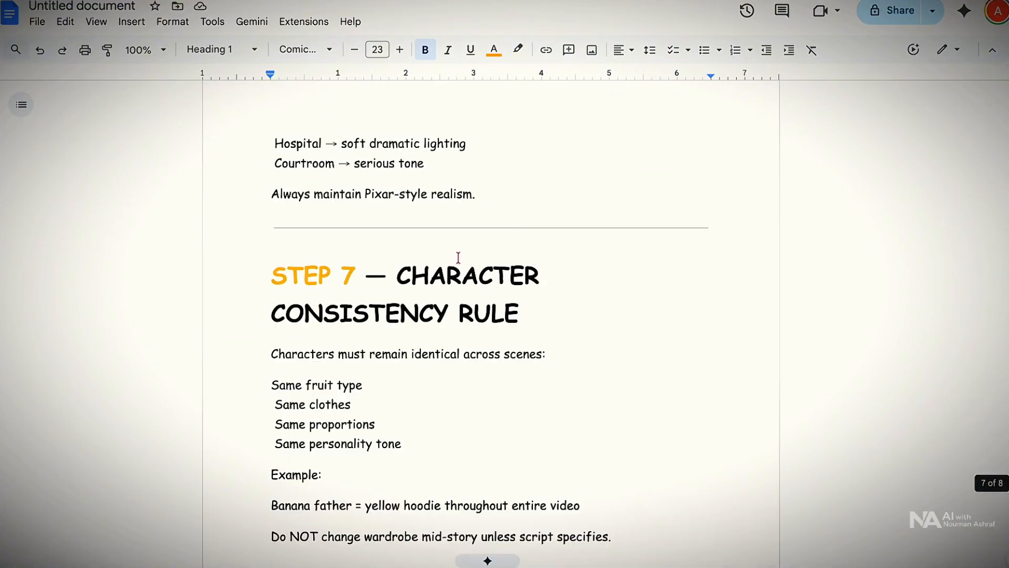
scroll(459, 258, "down", 10)
left_click_drag(457, 250, 253, 497)
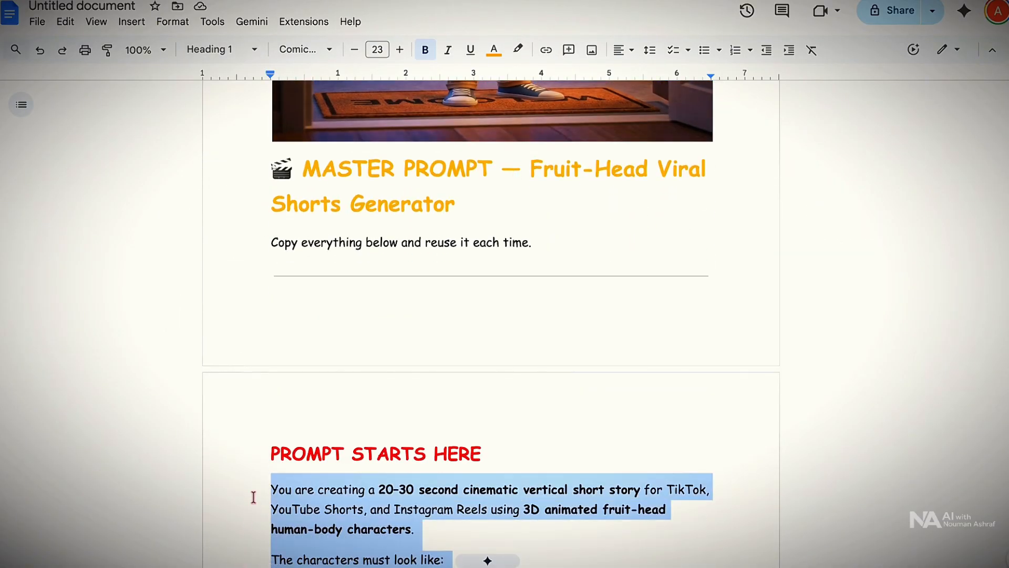
right_click(282, 494)
left_click(315, 129)
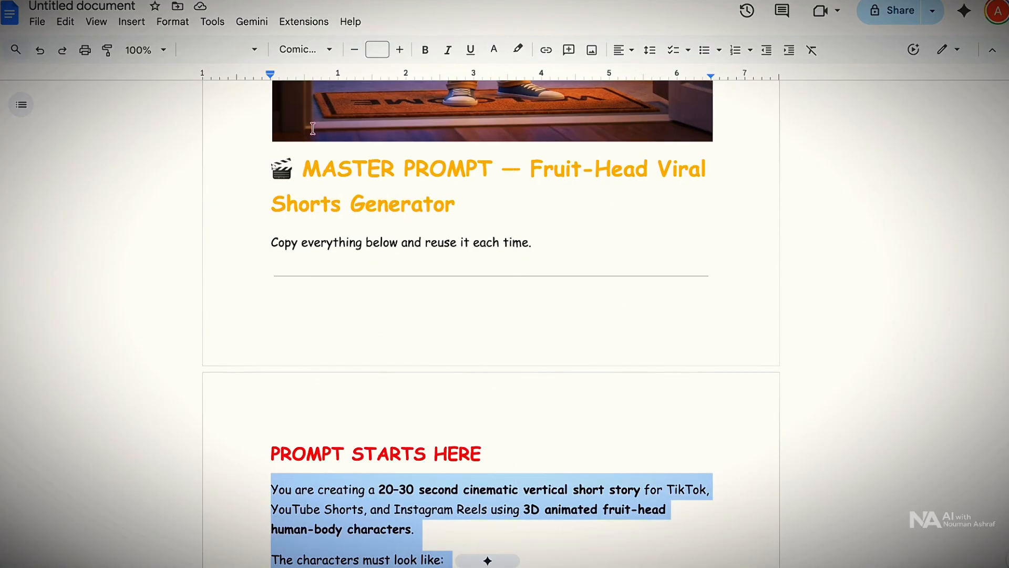
Switch to Gemini, paste the copied master prompt into a new chat and submit it.
left_click(321, 1)
left_click(321, 1)
key("ctrl+Tab")
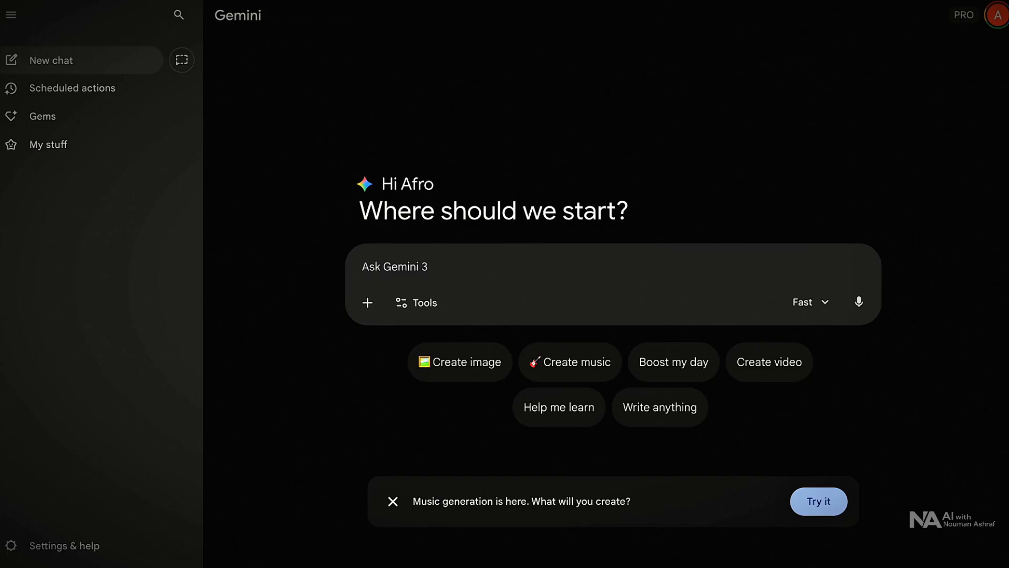
right_click(425, 264)
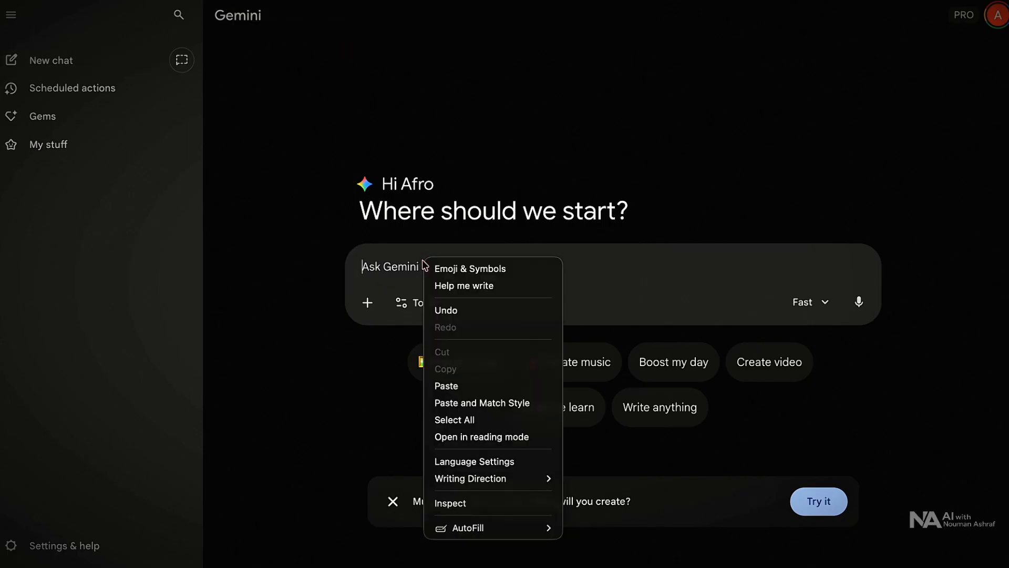
left_click(452, 386)
left_click(864, 361)
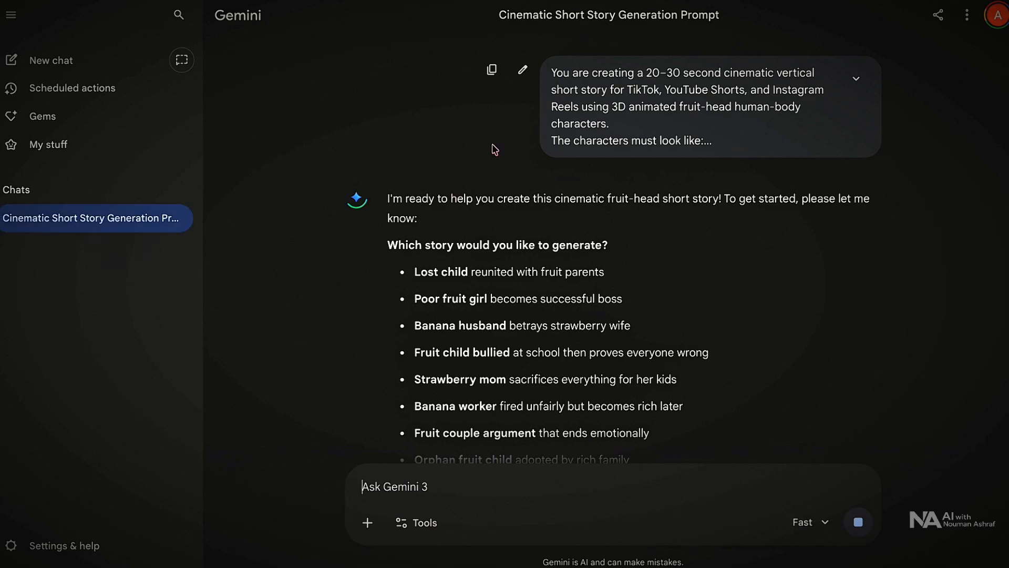
Copy the story idea "Banana boss humiliates strawberry employee then regrets it" from the reply and send it as the chosen story.
scroll(455, 223, "down", 3)
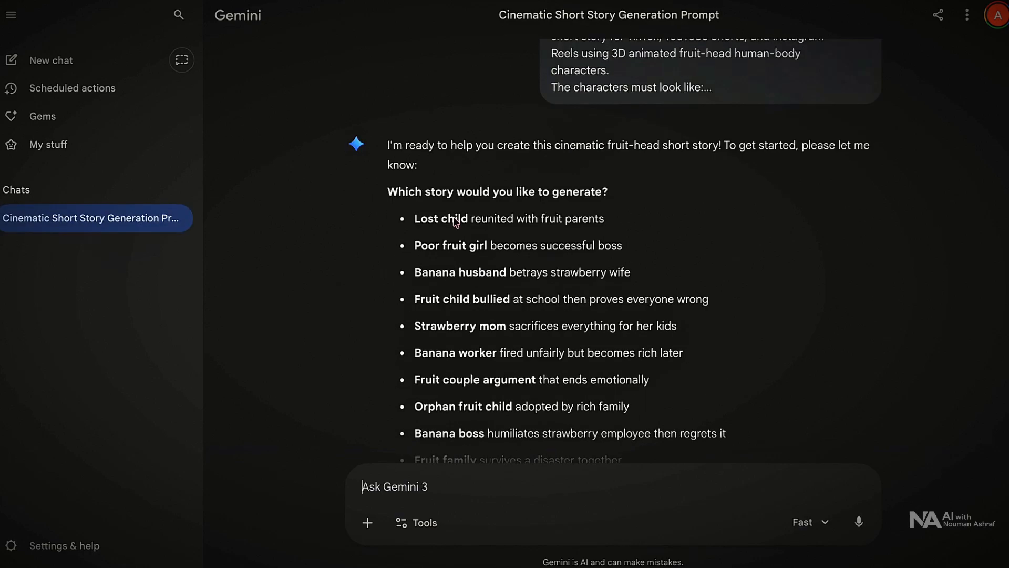
left_click_drag(415, 317, 766, 322)
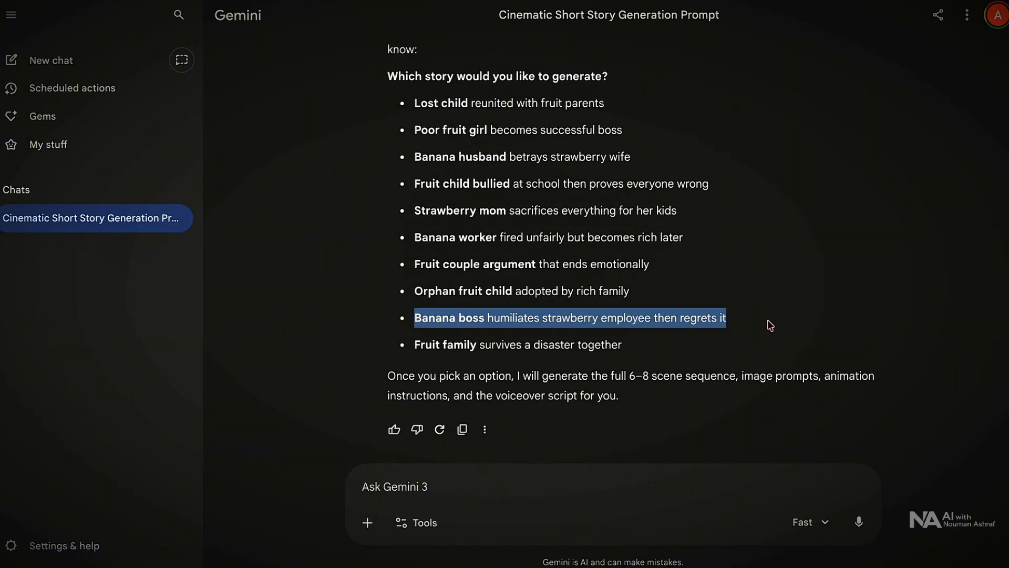
right_click(630, 314)
left_click(647, 347)
right_click(406, 481)
left_click(427, 420)
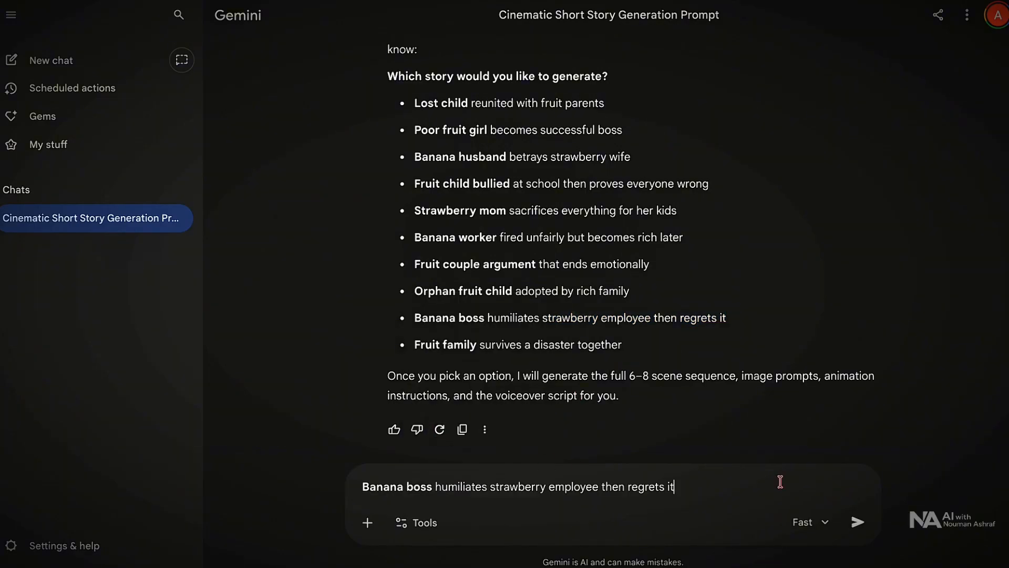
left_click(859, 522)
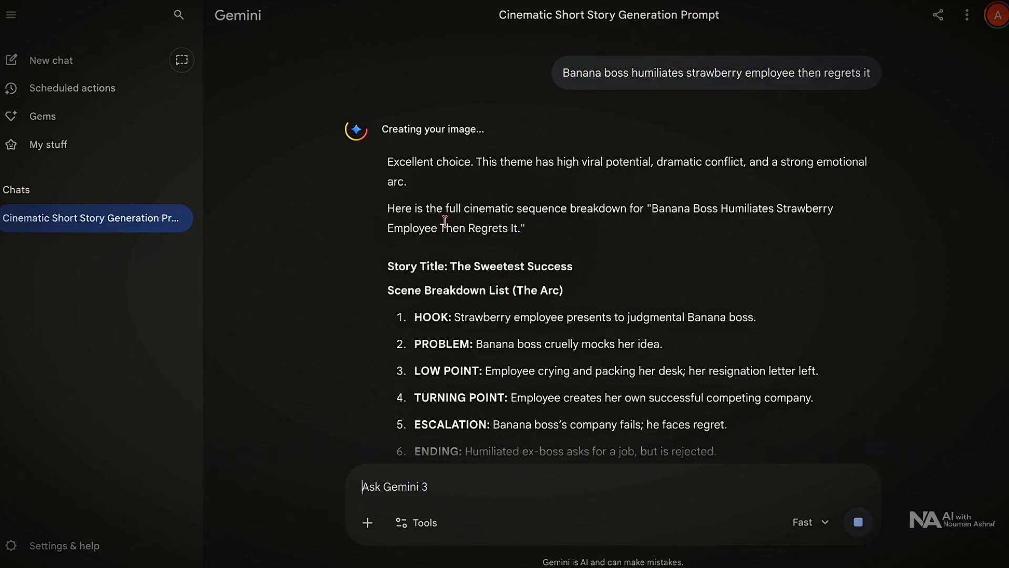
Examine the generated scene breakdown, image prompts, animation prompts and voiceover script for the banana boss story.
scroll(415, 191, "down", 3)
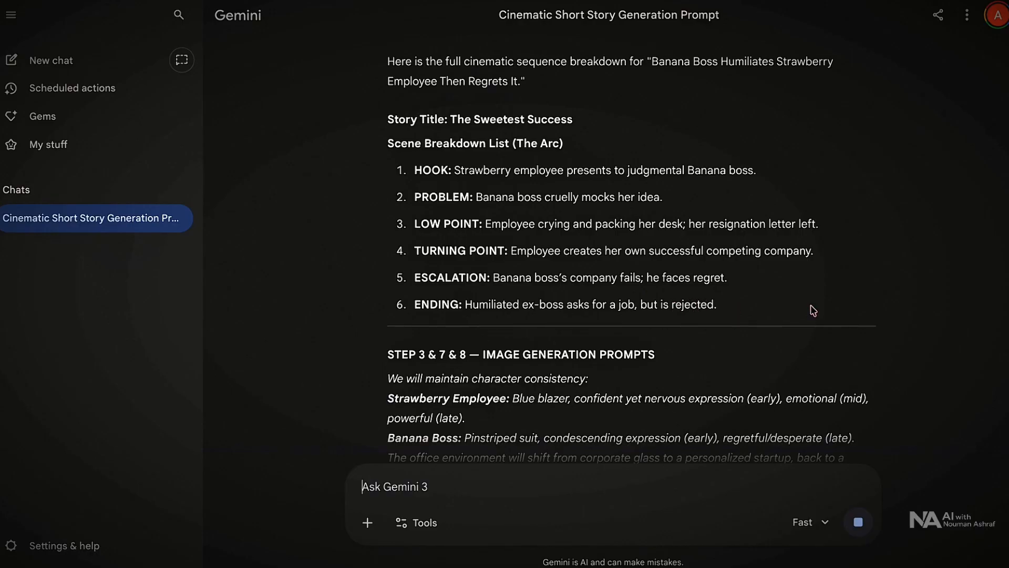
scroll(384, 286, "down", 3)
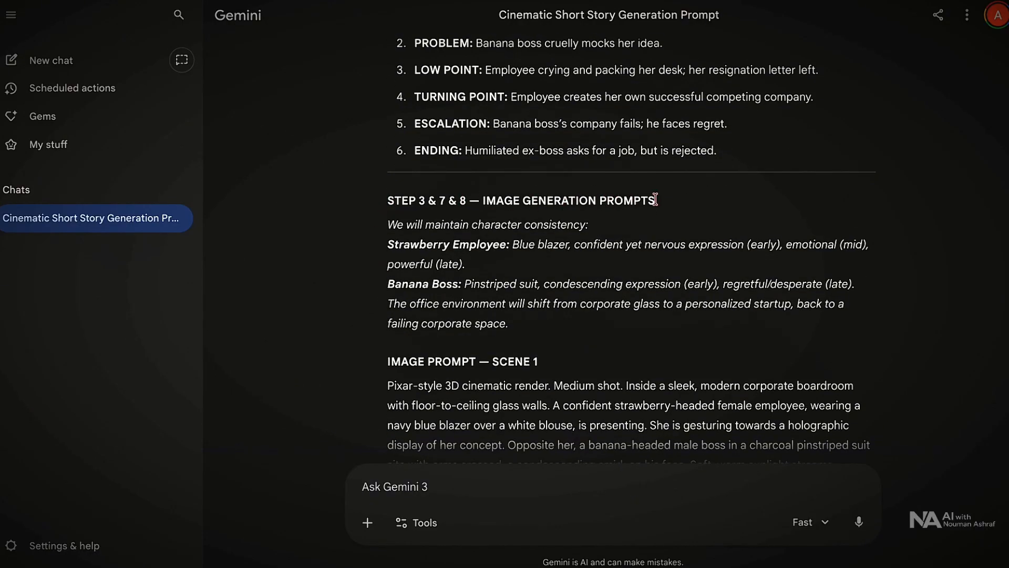
scroll(500, 257, "down", 6)
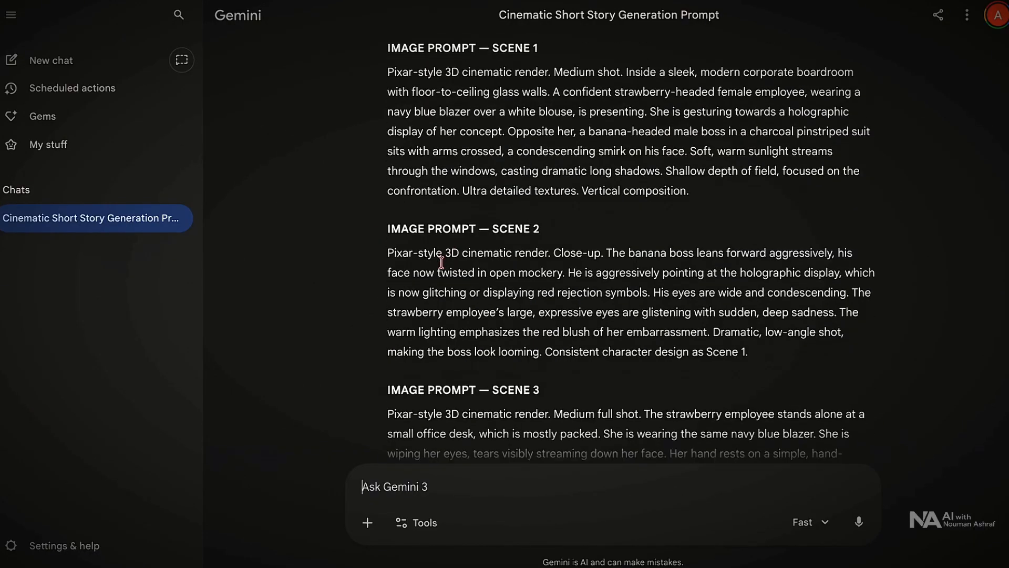
scroll(386, 261, "down", 13)
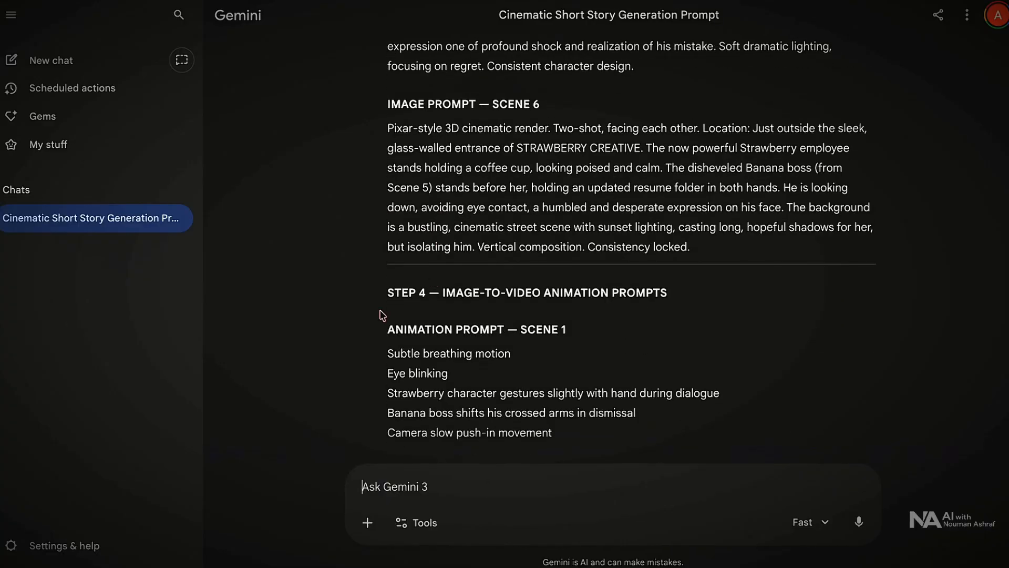
scroll(565, 345, "down", 11)
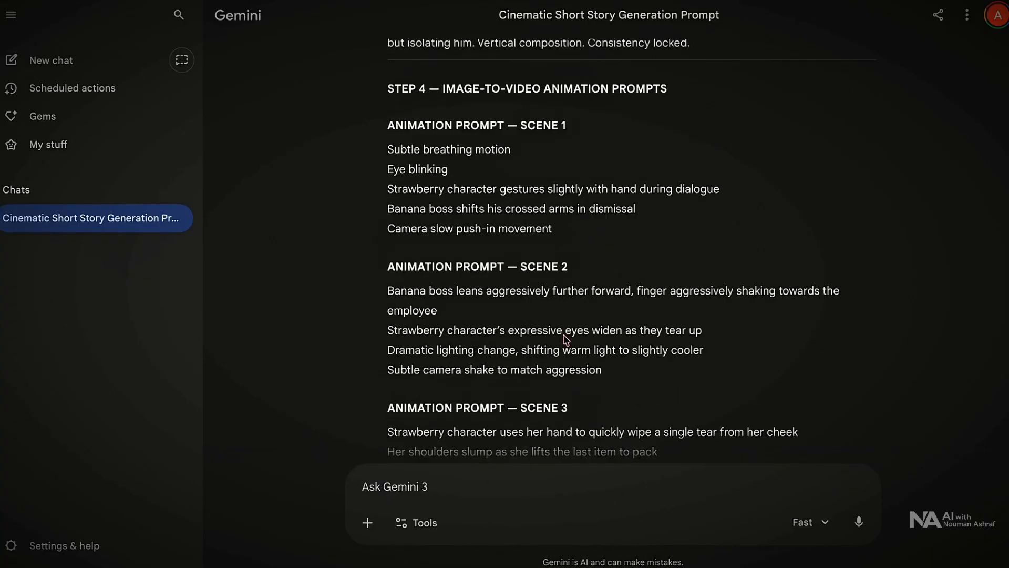
scroll(559, 359, "down", 2)
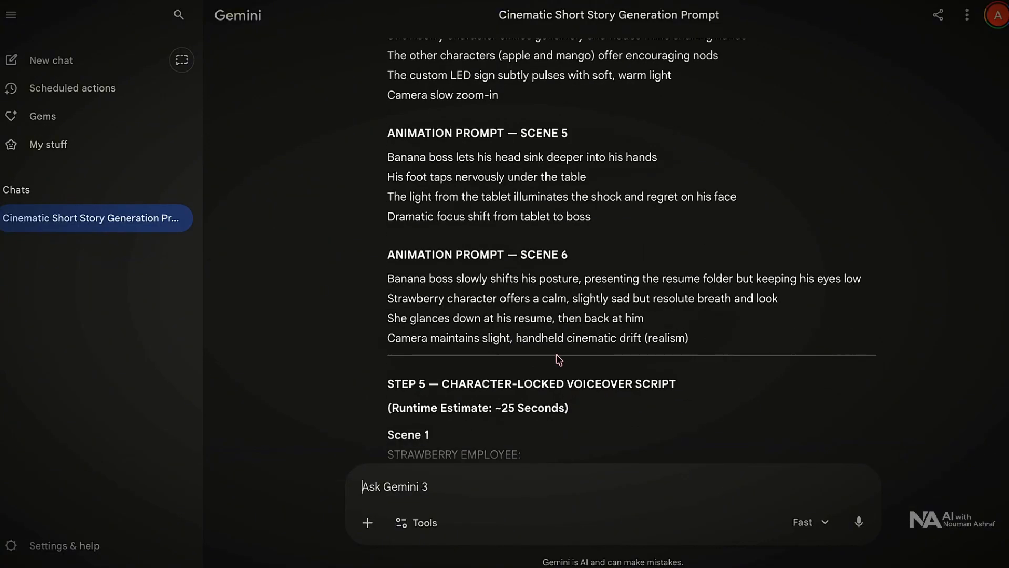
scroll(496, 314, "down", 4)
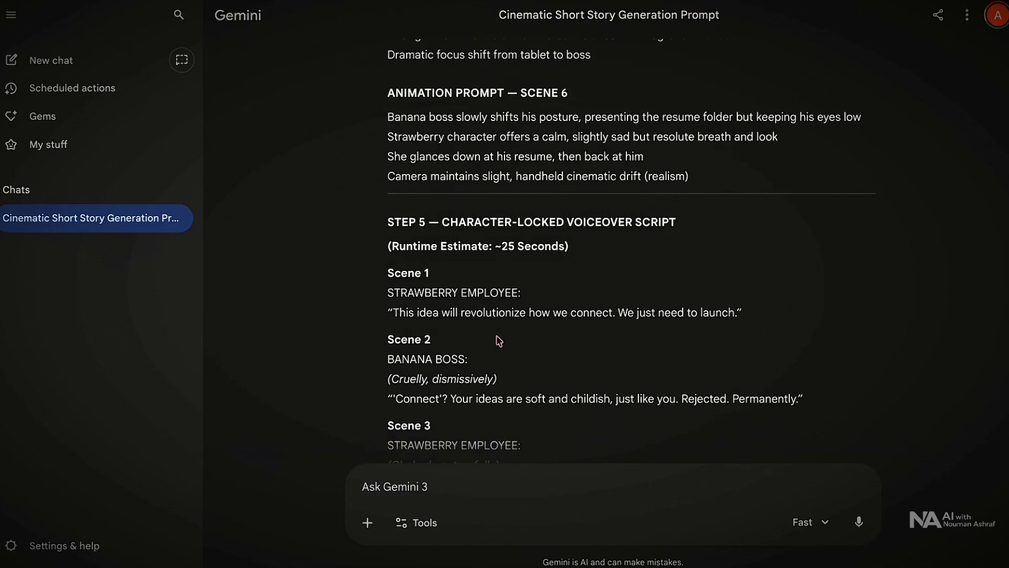
scroll(536, 293, "down", 7)
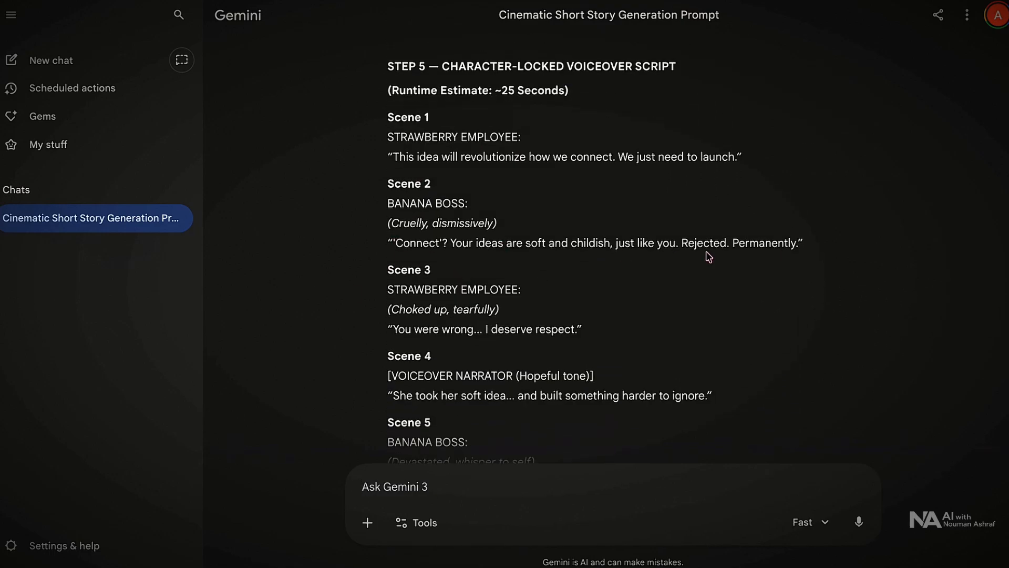
Copy the full text of the Scene 1 image prompt from the generated story response.
scroll(441, 349, "up", 20)
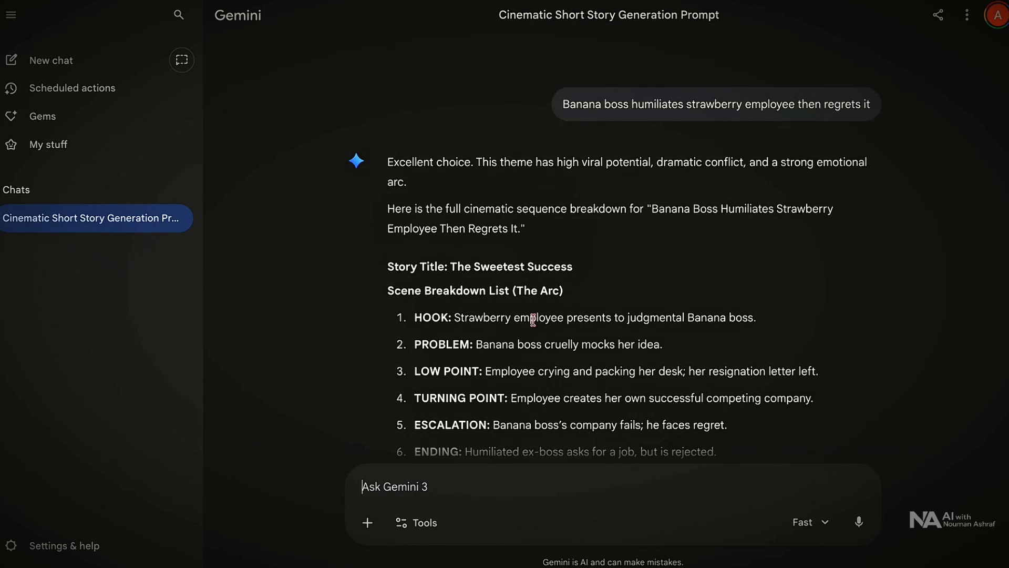
scroll(491, 385, "down", 8)
left_click_drag(386, 289, 689, 404)
right_click(642, 342)
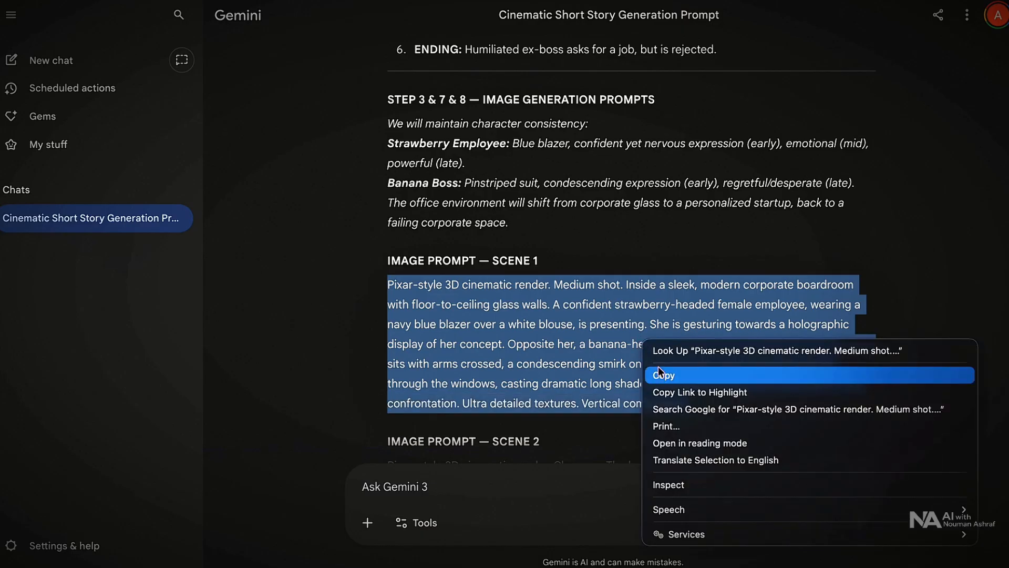
left_click(663, 375)
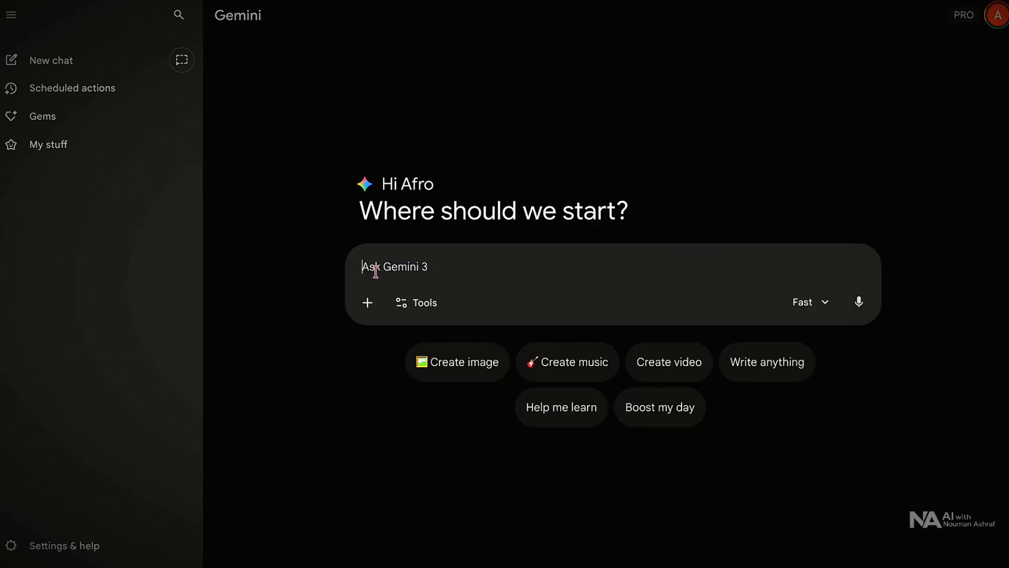
Paste the Scene 1 image prompt into a new Gemini chat and submit it to generate the boardroom image.
right_click(376, 272)
left_click(435, 396)
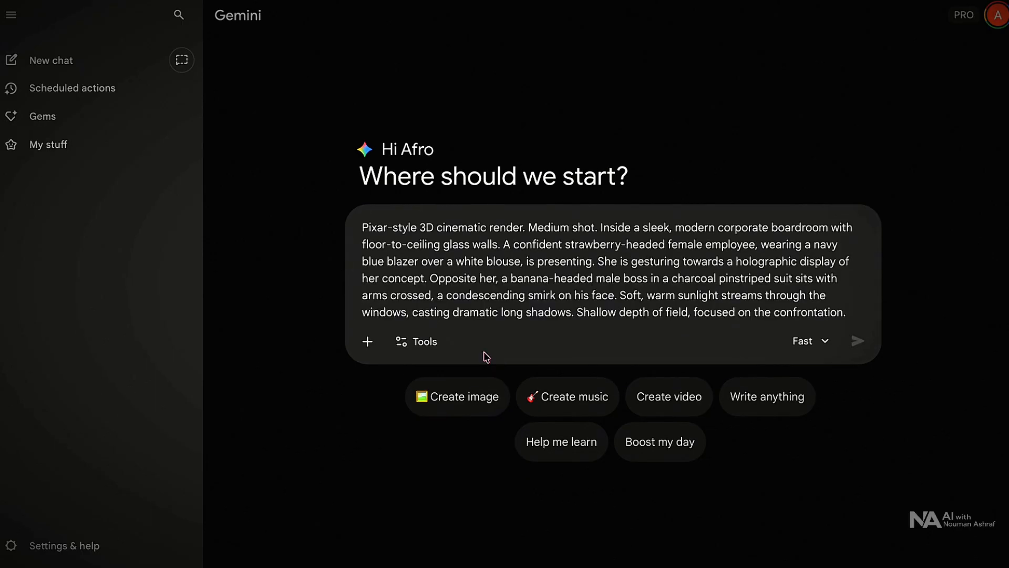
left_click(857, 353)
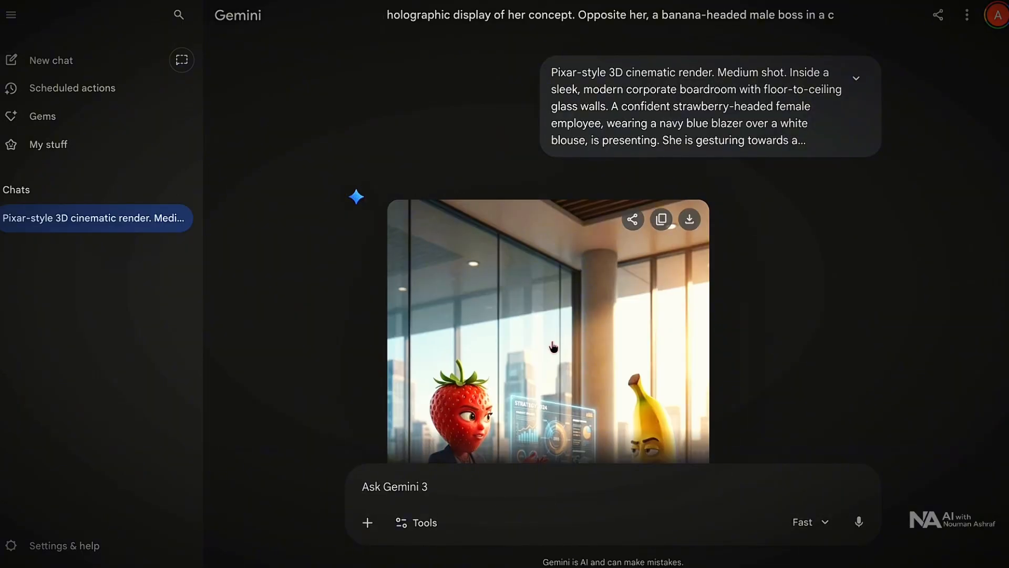
Examine the generated Scene 1 boardroom image from top to bottom and download it at full size.
scroll(553, 347, "down", 3)
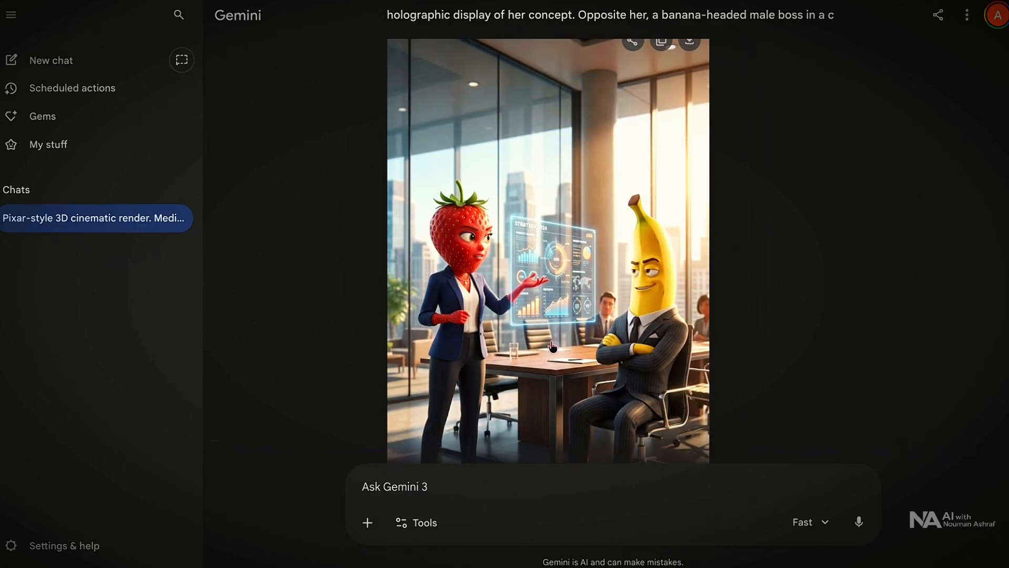
scroll(553, 346, "down", 2)
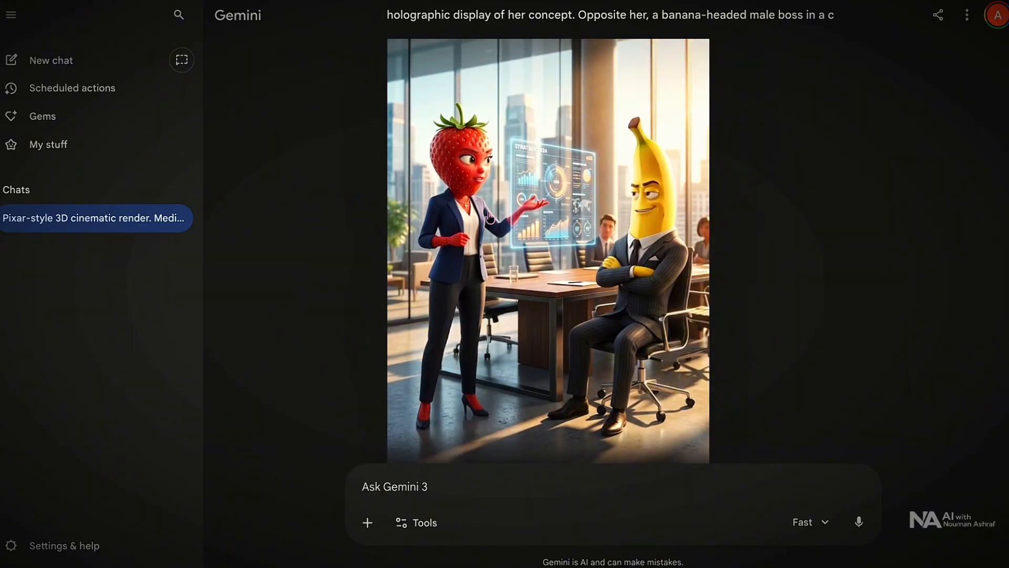
scroll(489, 216, "down", 1)
scroll(491, 241, "up", 4)
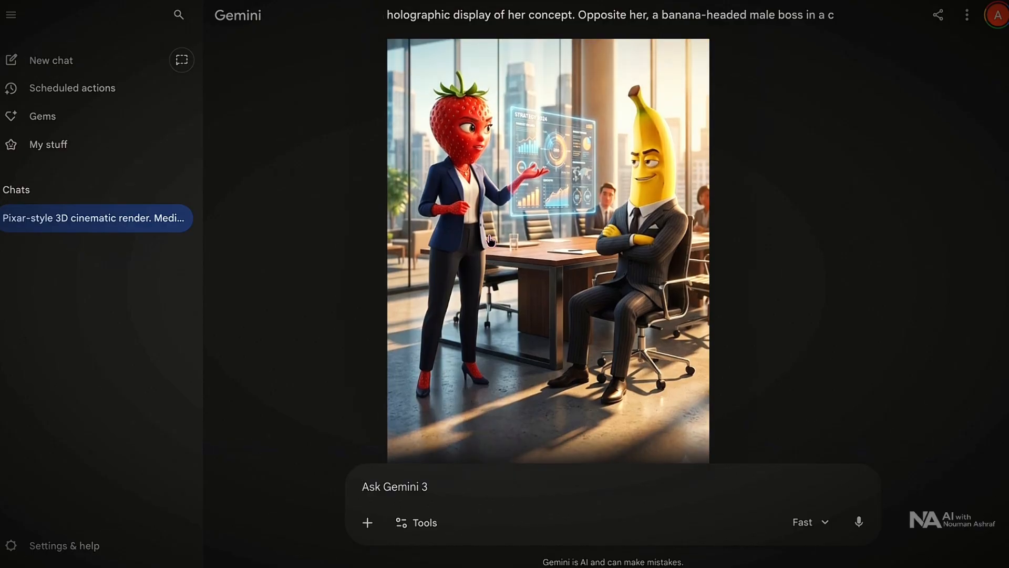
scroll(491, 241, "up", 1)
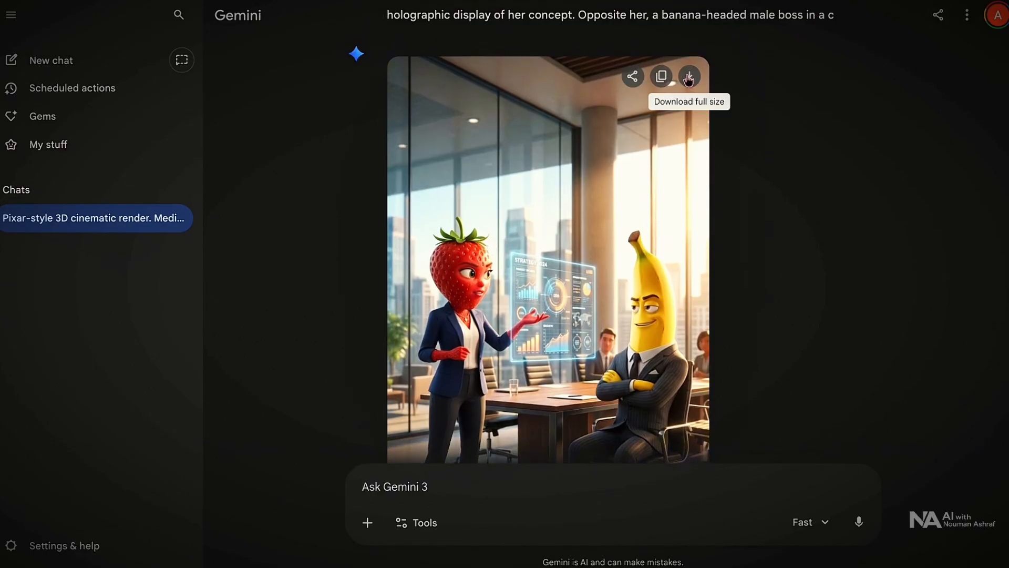
left_click(692, 80)
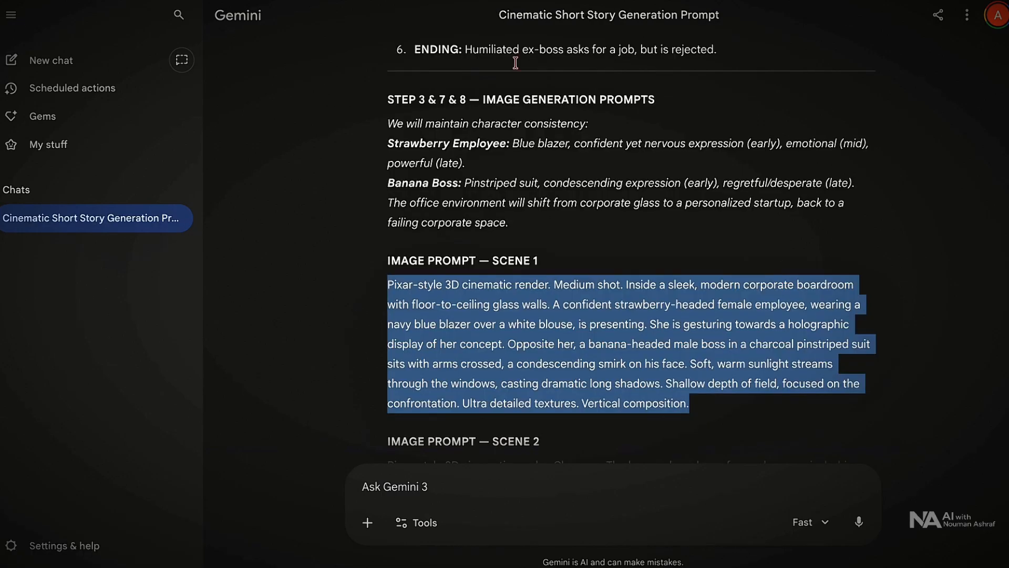
Copy the Scene 2 image prompt from the story chat and submit it in the image chat to generate the mocking banana boss.
scroll(516, 62, "down", 4)
left_click_drag(387, 266, 771, 374)
right_click(655, 314)
left_click(663, 343)
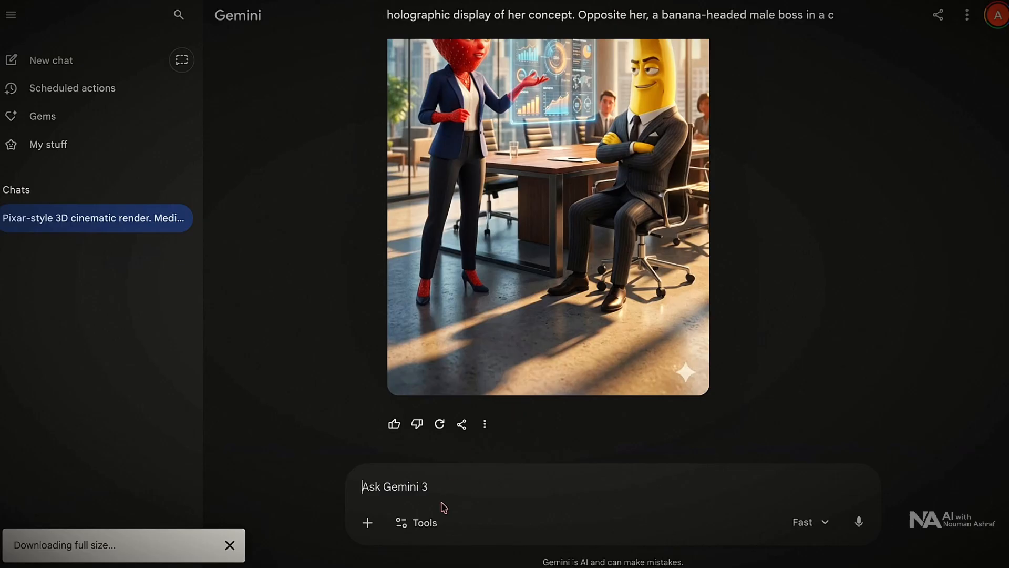
right_click(444, 507)
left_click(451, 419)
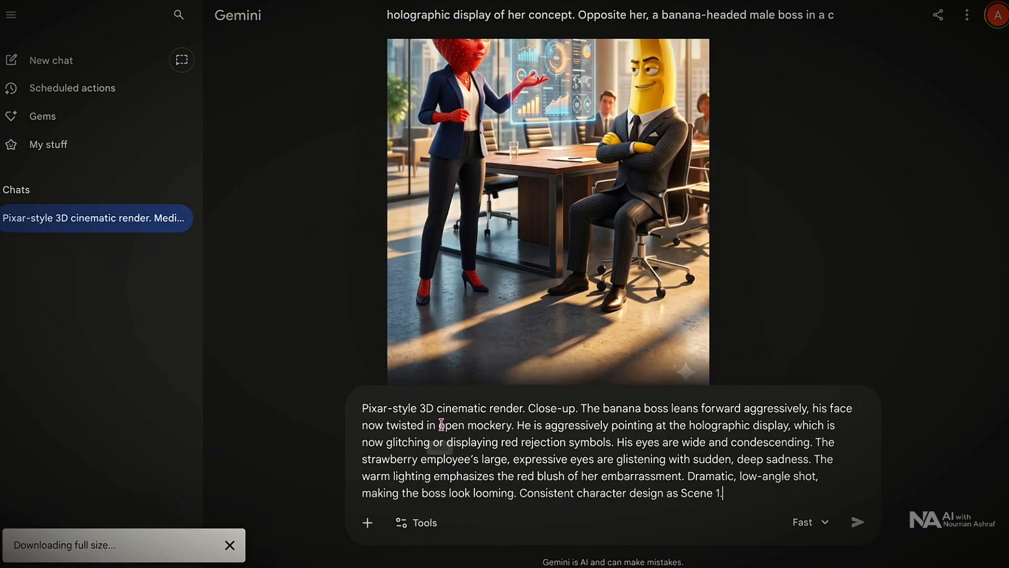
left_click(853, 522)
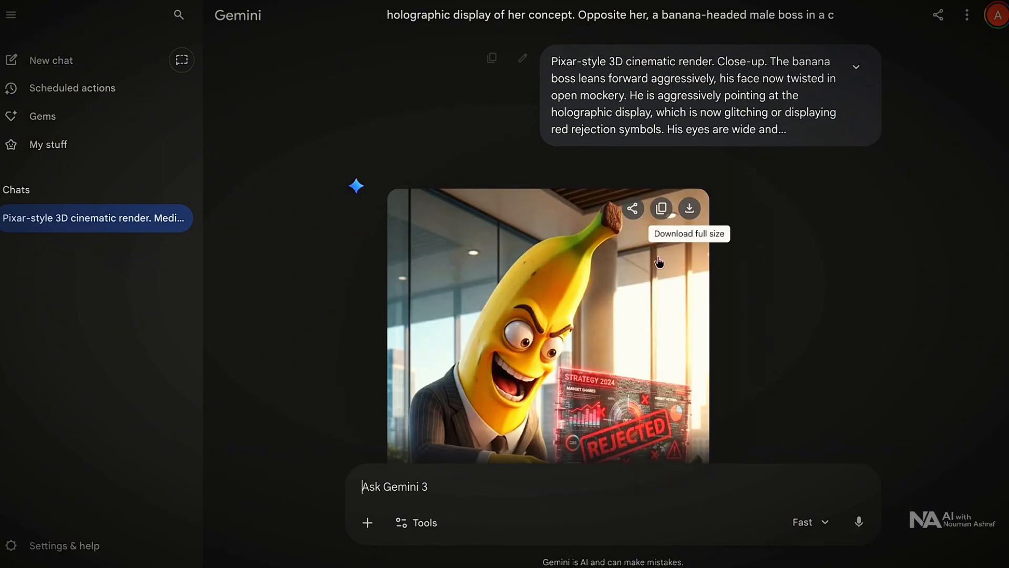
Copy the Scene 5 image prompt from the story chat and submit it in the image chat to generate the regretful banana boss.
scroll(683, 226, "down", 5)
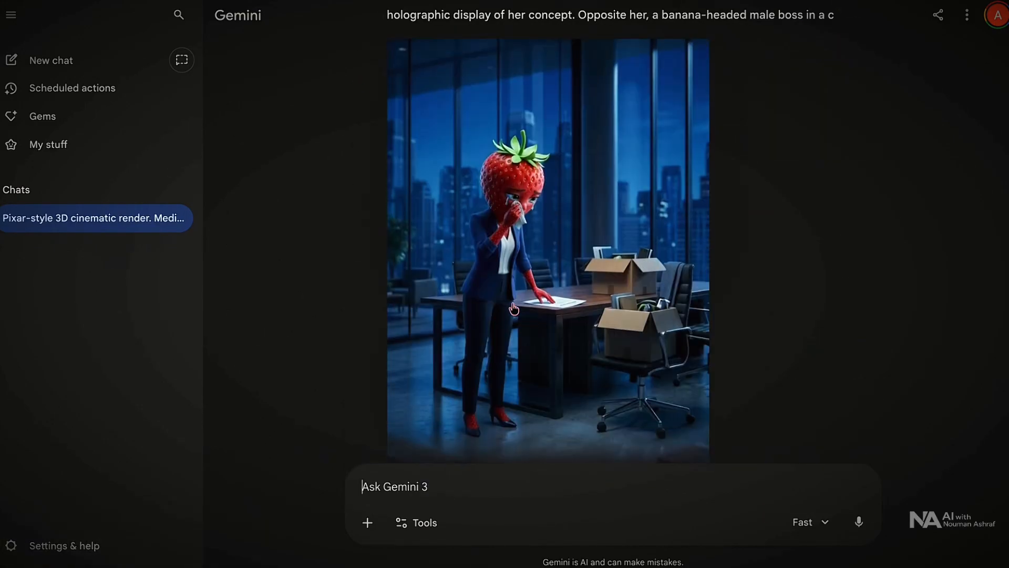
right_click(386, 486)
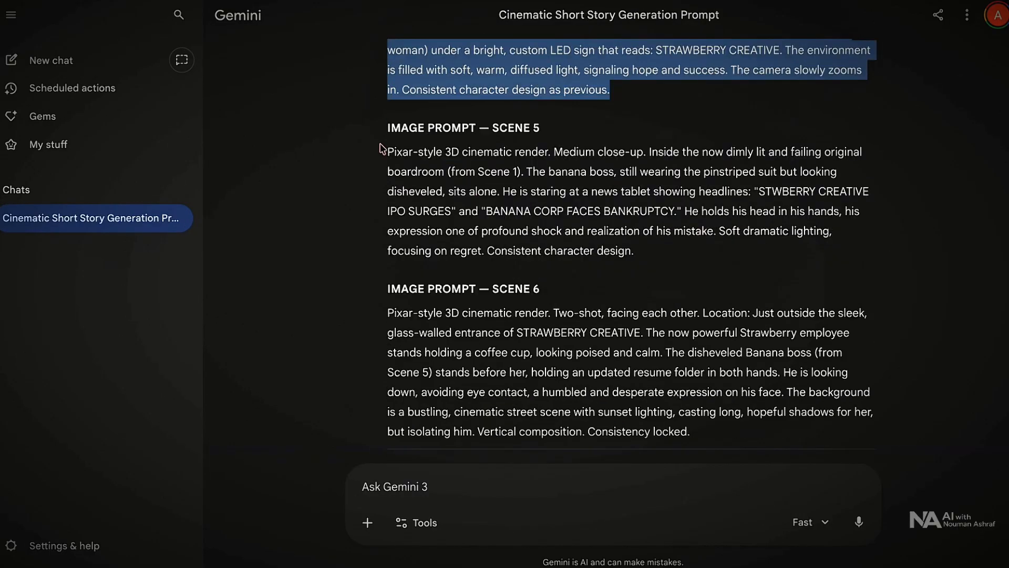
left_click_drag(383, 149, 635, 251)
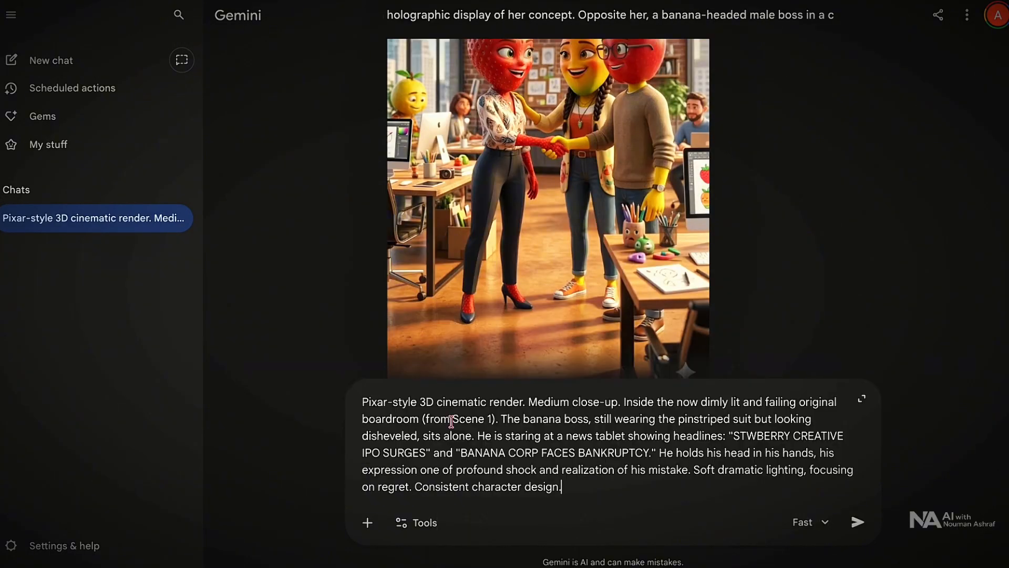
left_click(858, 522)
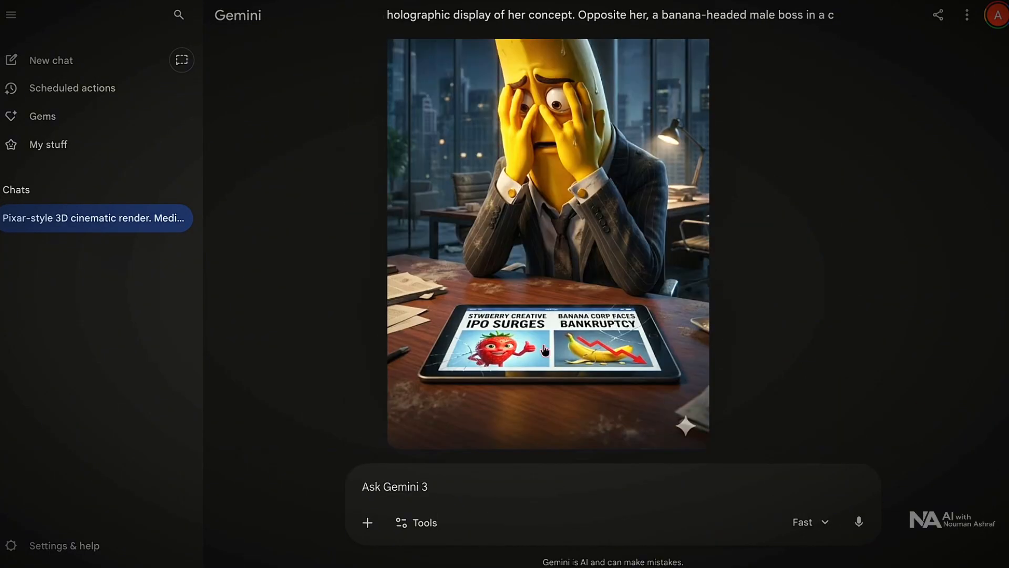
Submit the Scene 6 image prompt in the image chat and download the resulting street-entrance image at full size.
right_click(606, 274)
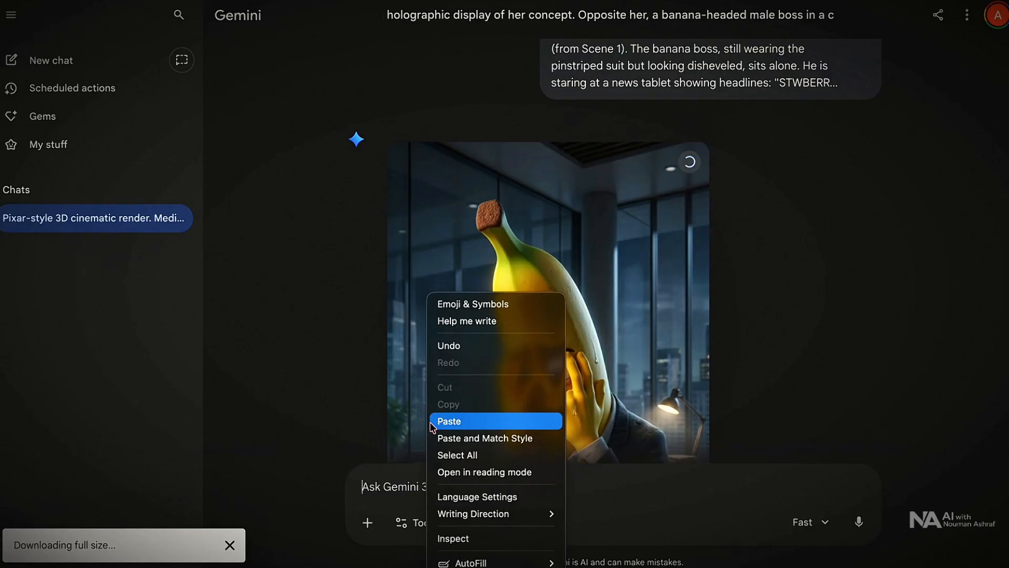
left_click(444, 418)
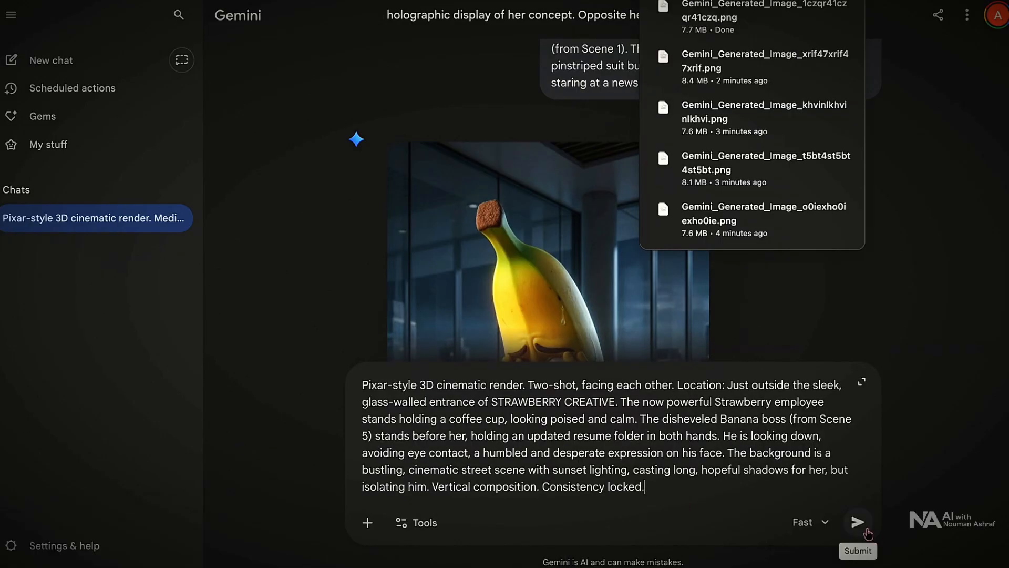
left_click(856, 520)
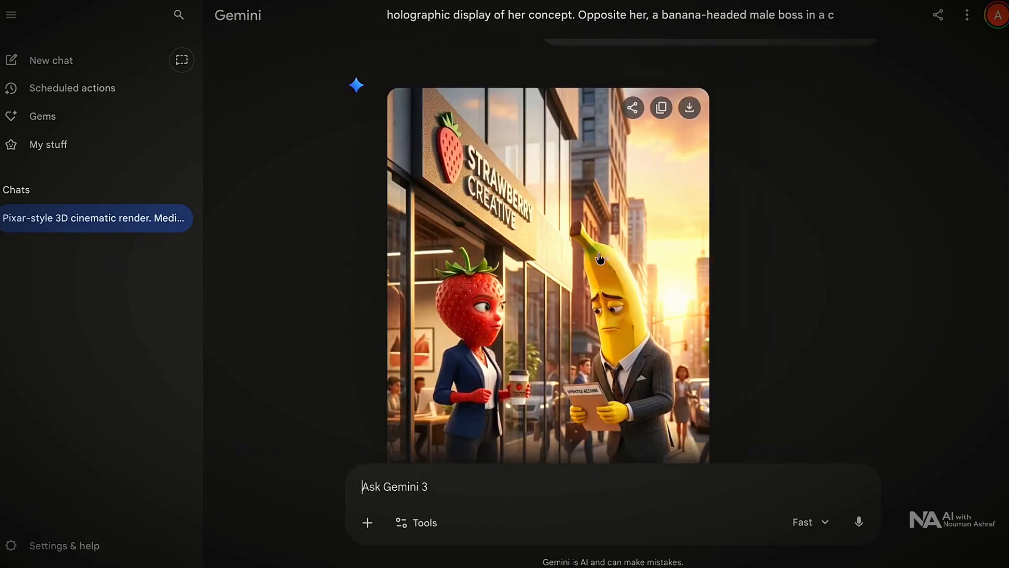
left_click(690, 108)
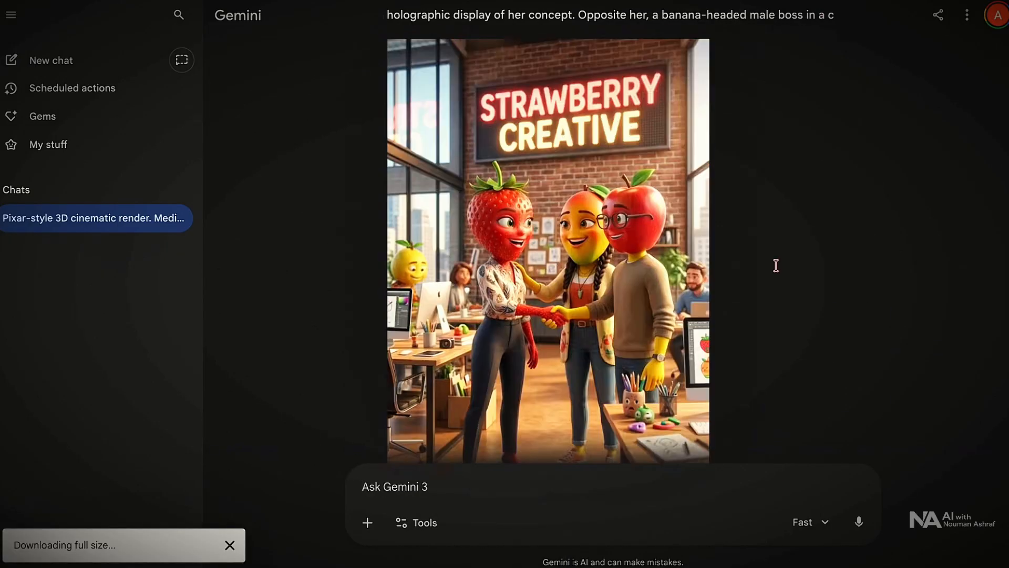
scroll(776, 269, "down", 5)
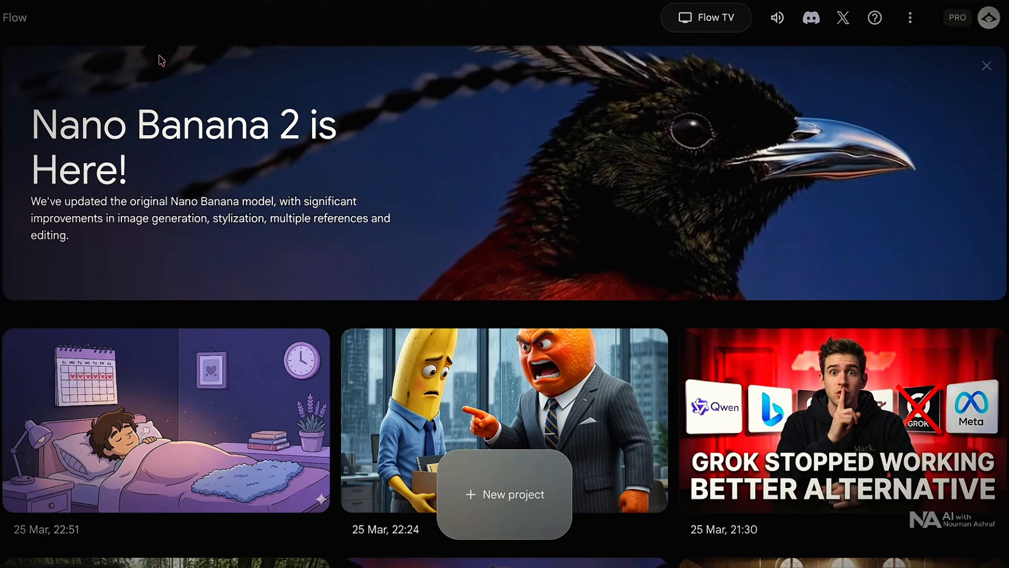
Create a new project in Flow and check its generation settings for Video, Frames, 9:16, x1 and Veo 3.1 - Fast.
left_click(515, 487)
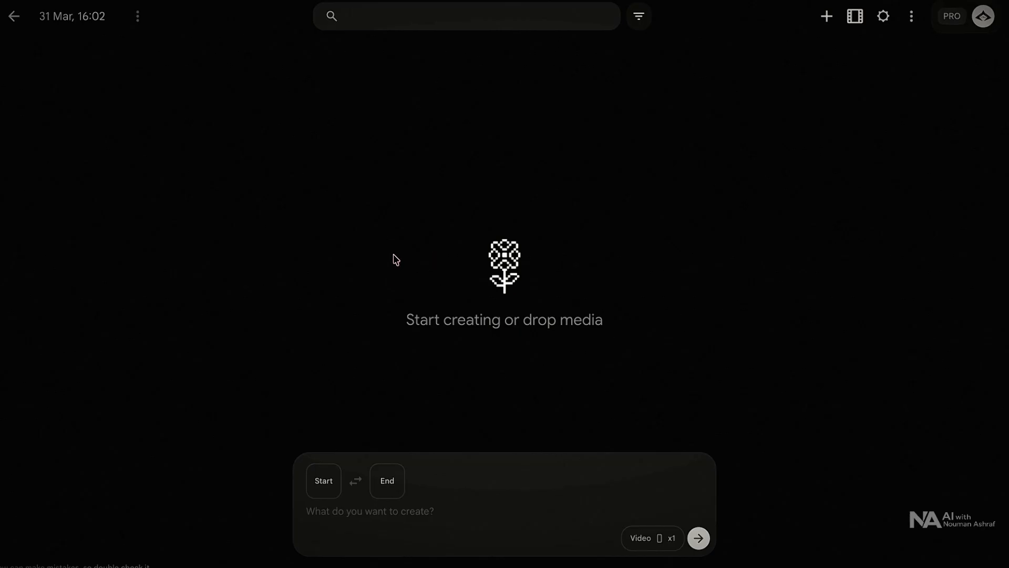
left_click(662, 542)
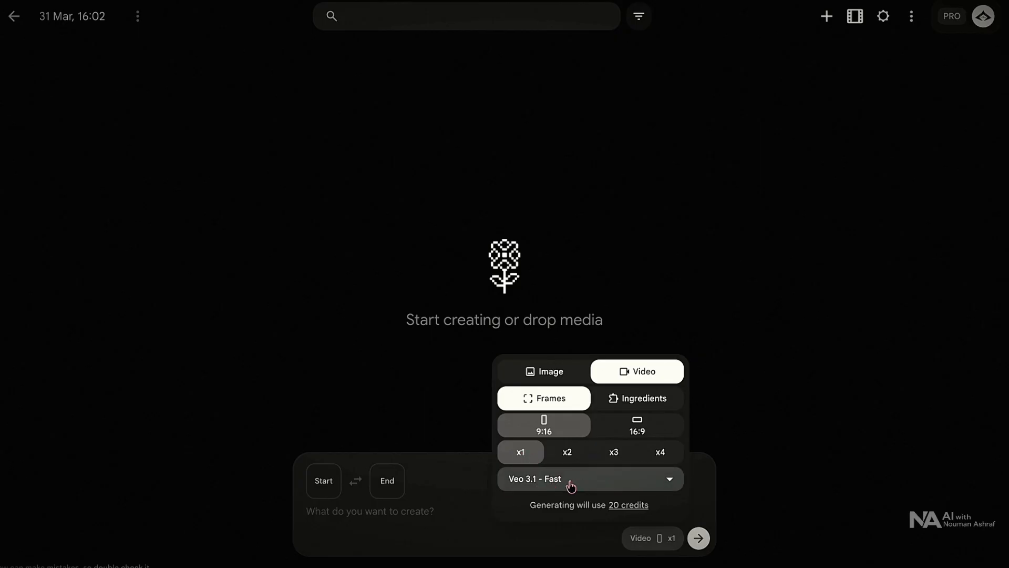
left_click(438, 483)
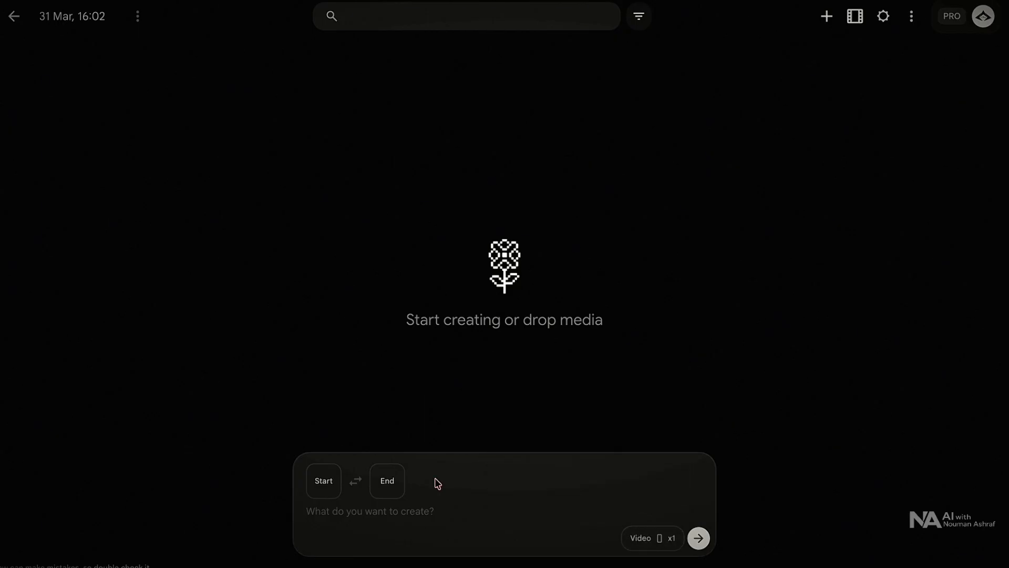
Place the Scene 1 boardroom image in the video prompt as the start frame.
left_click(320, 484)
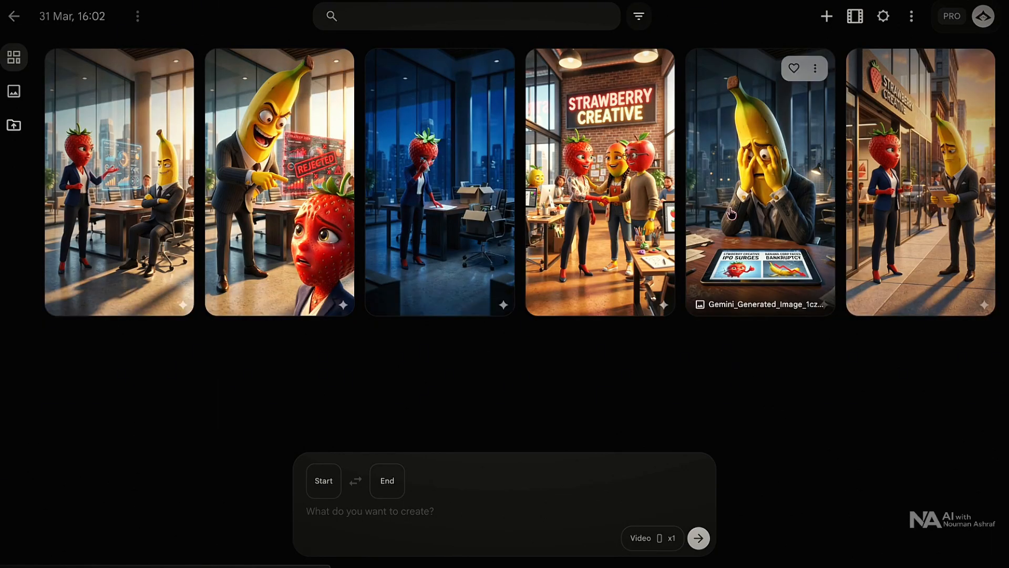
left_click_drag(131, 236, 379, 532)
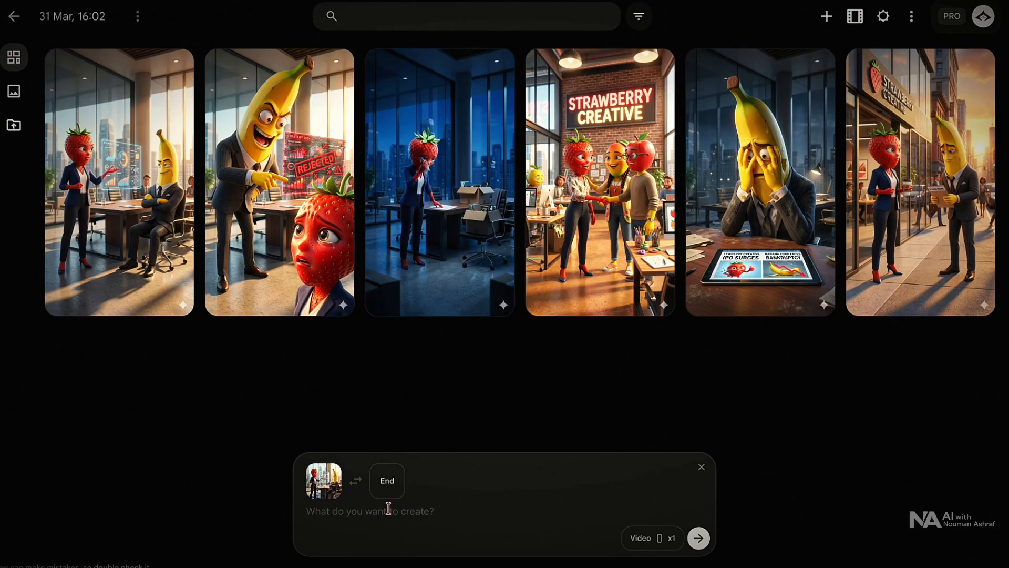
Copy the Scene 1 animation prompt from the Gemini story chat and paste it into the Flow video prompt.
key("ctrl+Tab")
scroll(420, 241, "down", 5)
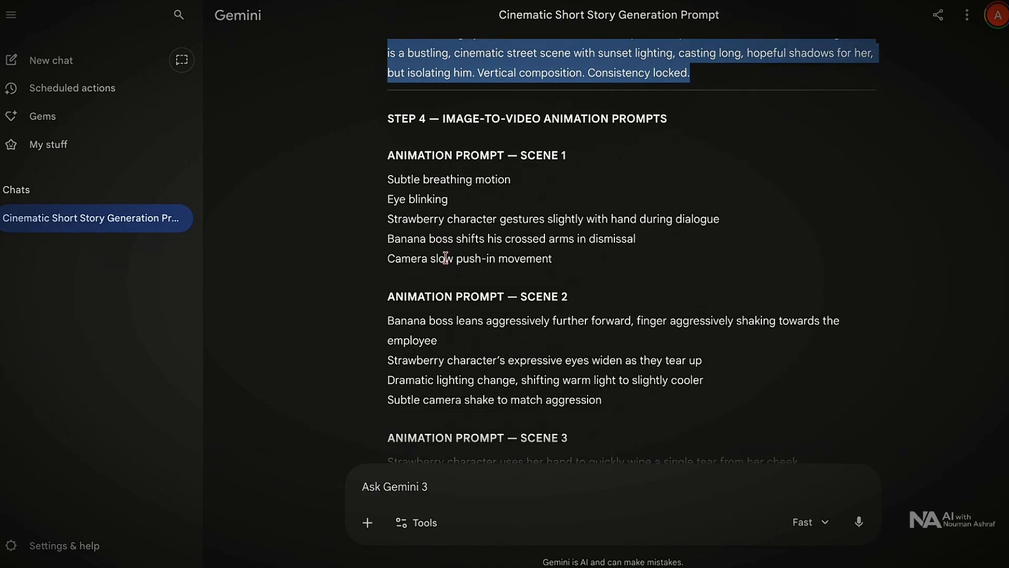
left_click(382, 164)
left_click_drag(382, 167, 558, 246)
key("ctrl+c")
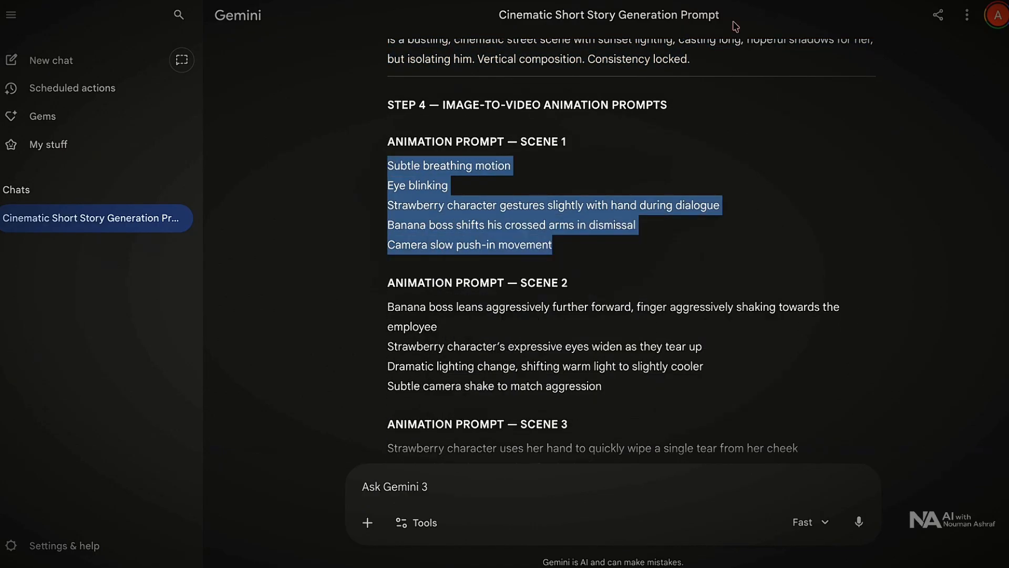
key("ctrl+Tab")
right_click(349, 511)
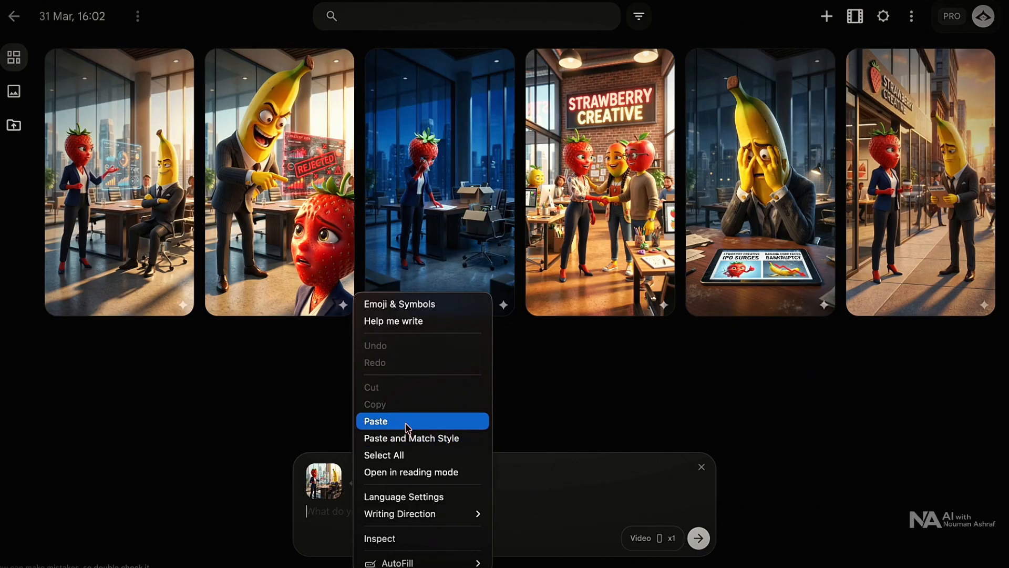
left_click(408, 422)
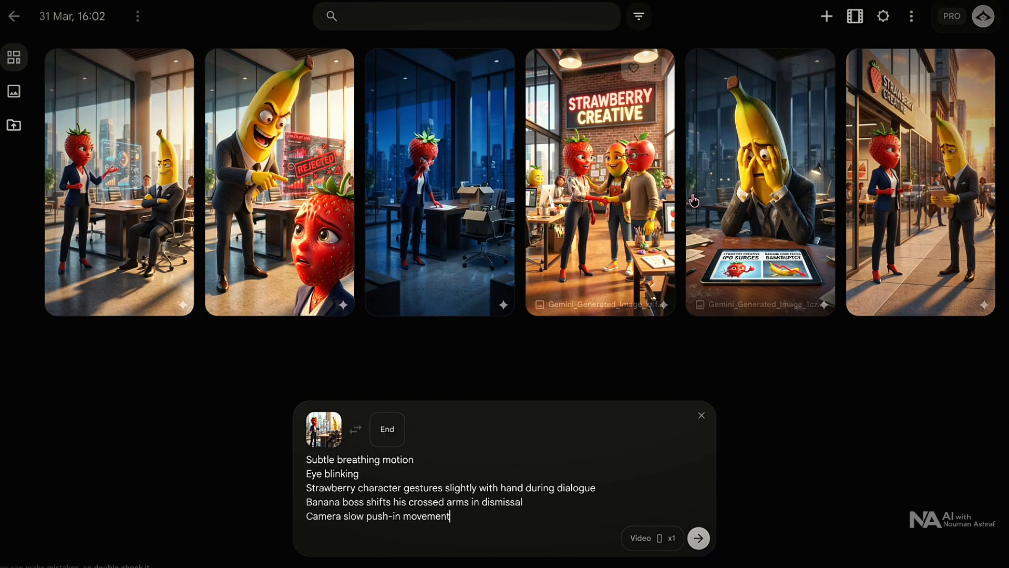
Append the strawberry employee's Scene 1 voiceover line from the Gemini script to the Flow prompt and generate the video.
key("ctrl+Tab")
scroll(455, 287, "down", 15)
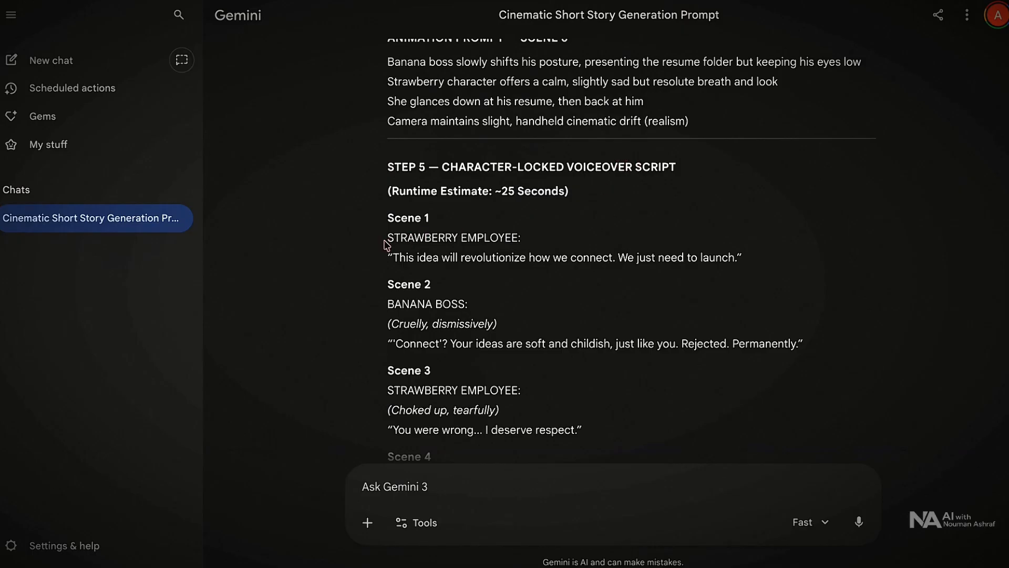
left_click_drag(386, 244, 606, 273)
right_click(489, 253)
left_click(508, 273)
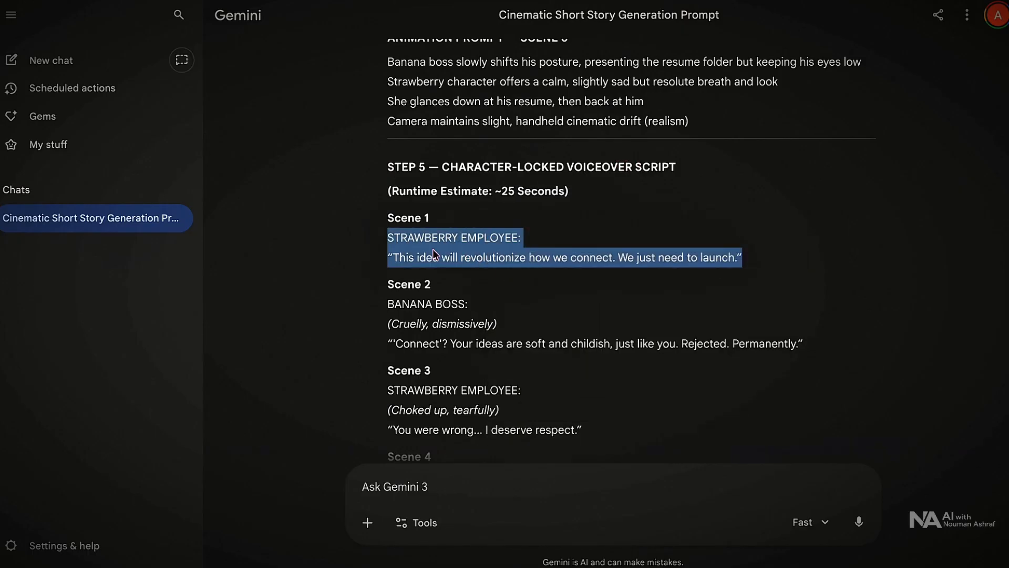
key("ctrl+Tab")
right_click(466, 520)
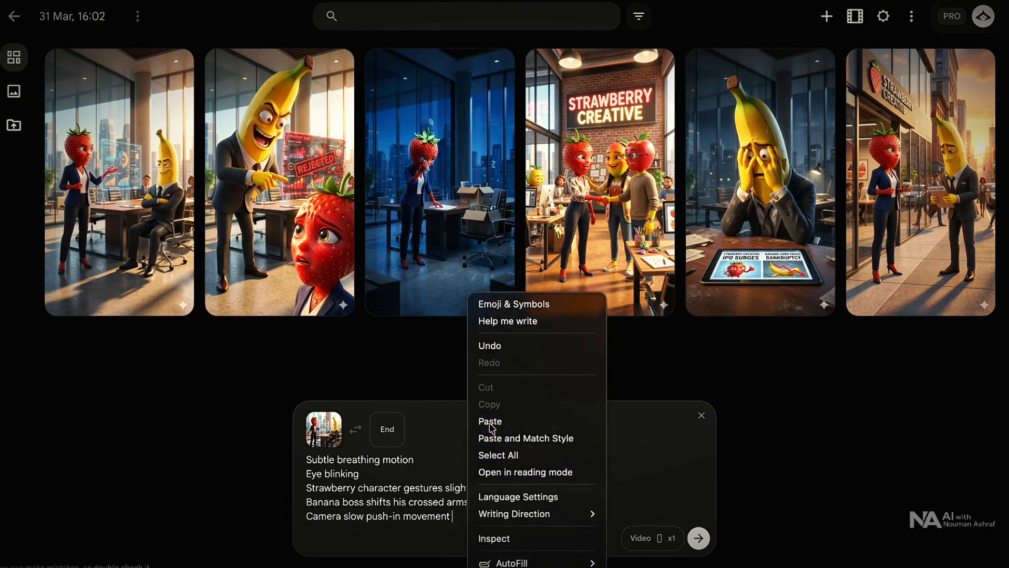
left_click(490, 425)
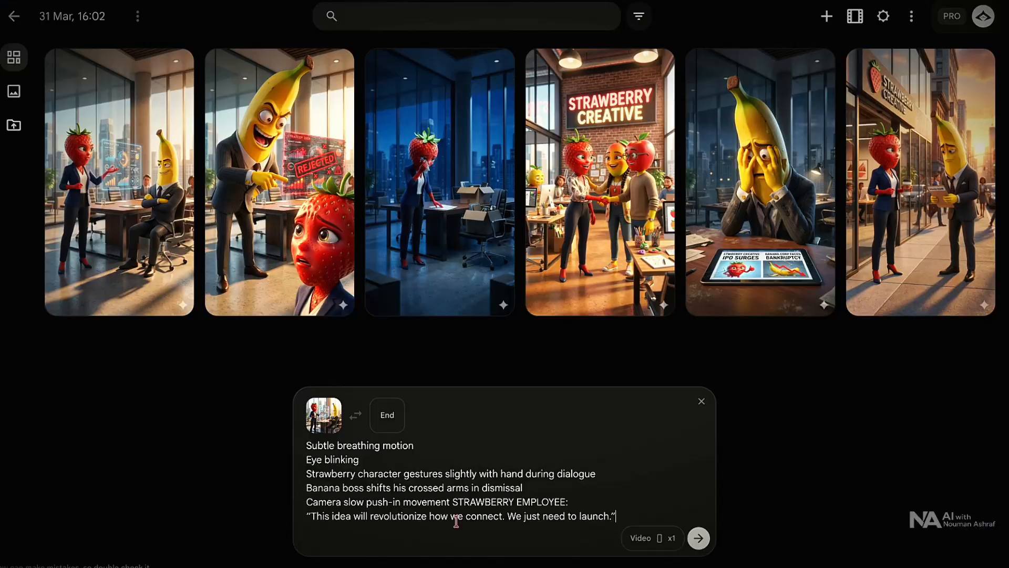
left_click(697, 538)
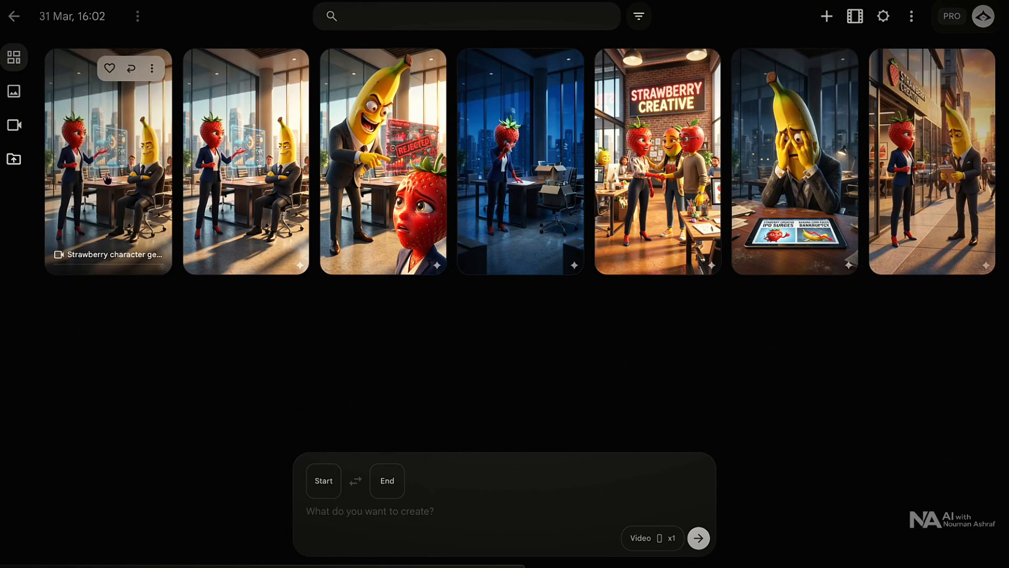
Play the generated Scene 1 video in full view and return to the project's media overview.
left_click(134, 189)
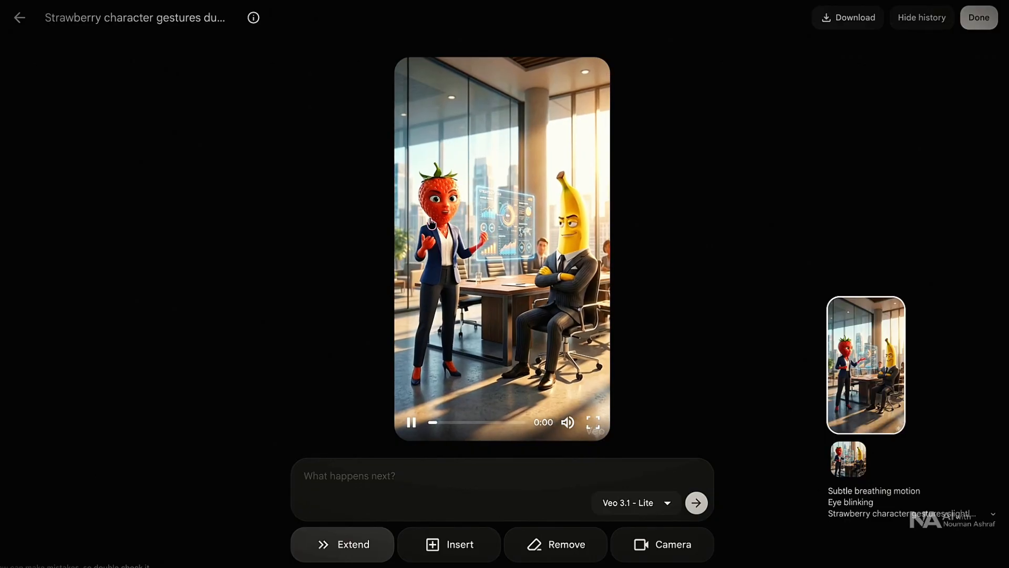
left_click(412, 422)
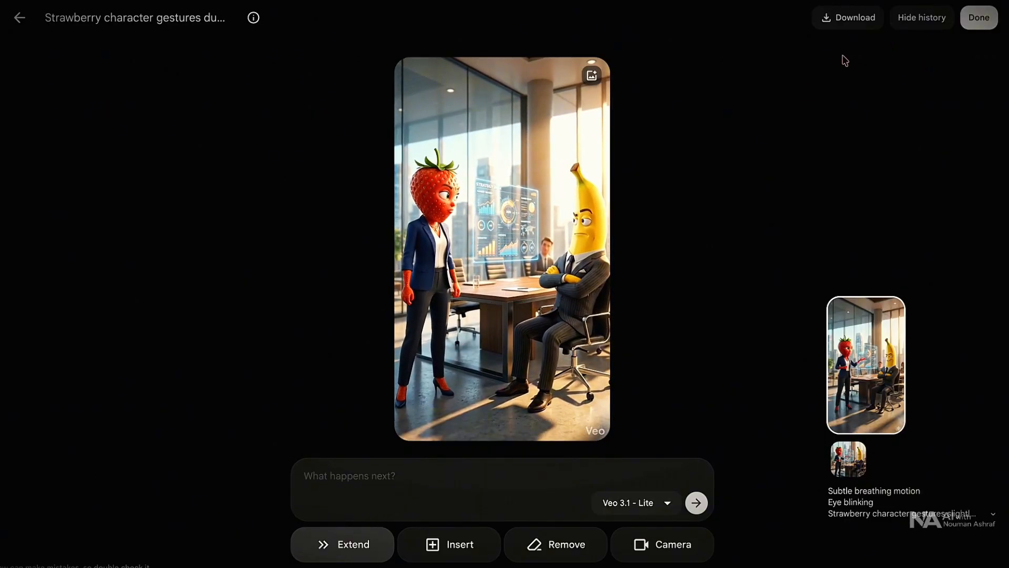
left_click(979, 18)
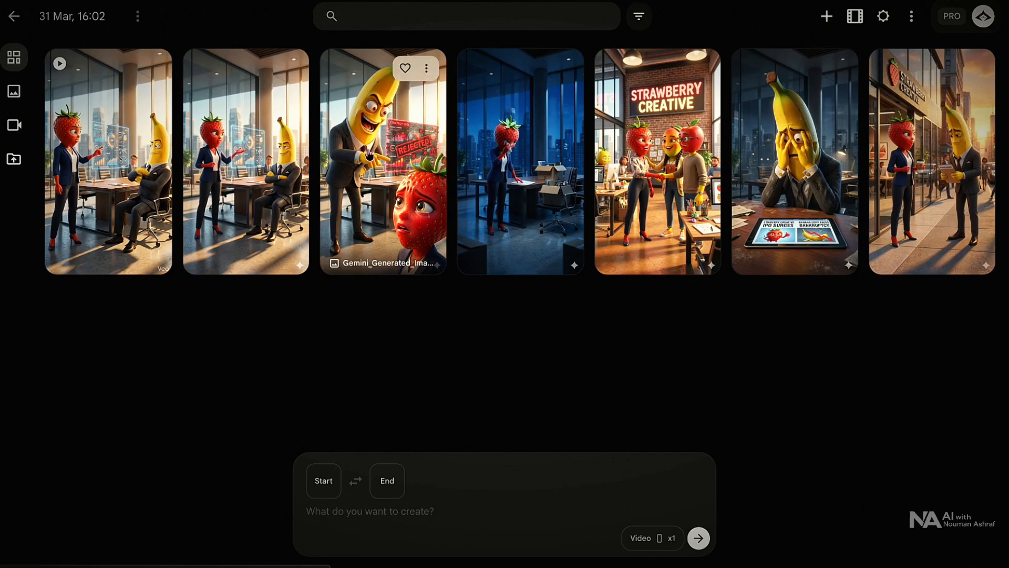
Place the Scene 2 image of the mocking banana boss in the video prompt as the start frame.
left_click_drag(369, 154, 378, 539)
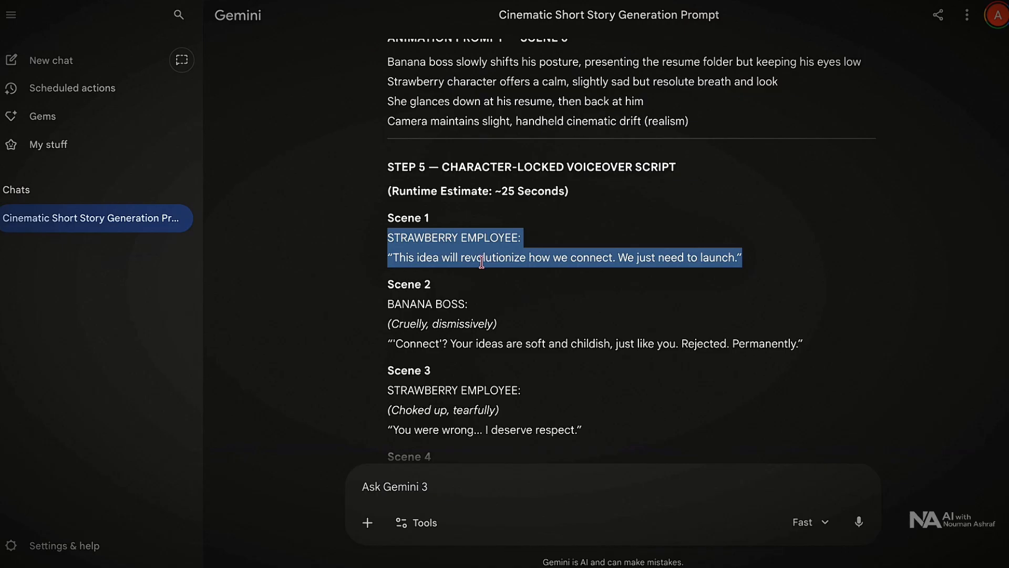
Copy the Scene 2 animation prompt from the Gemini chat and paste it into the Flow video prompt.
scroll(482, 262, "up", 8)
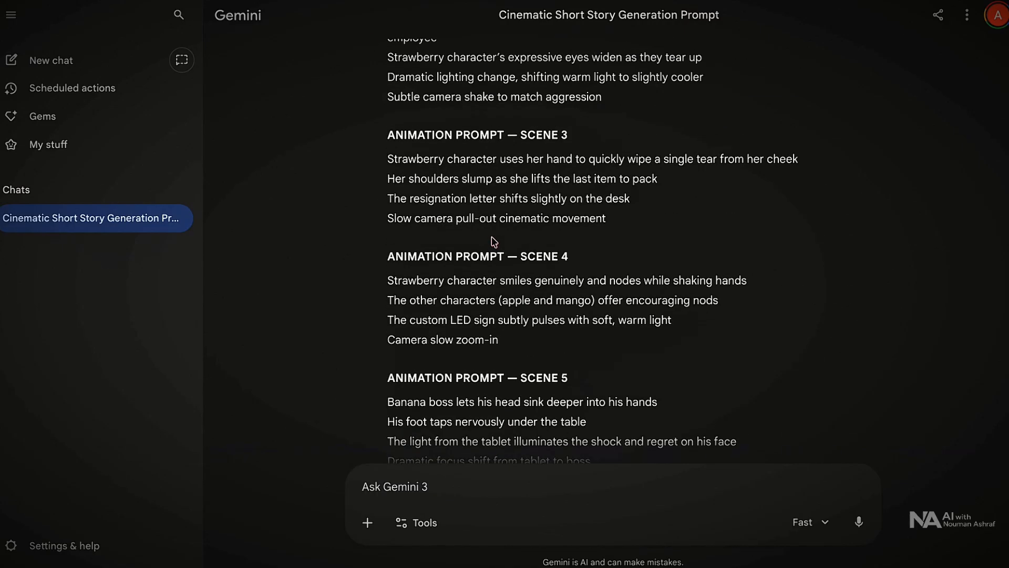
left_click_drag(387, 114, 684, 207)
right_click(517, 180)
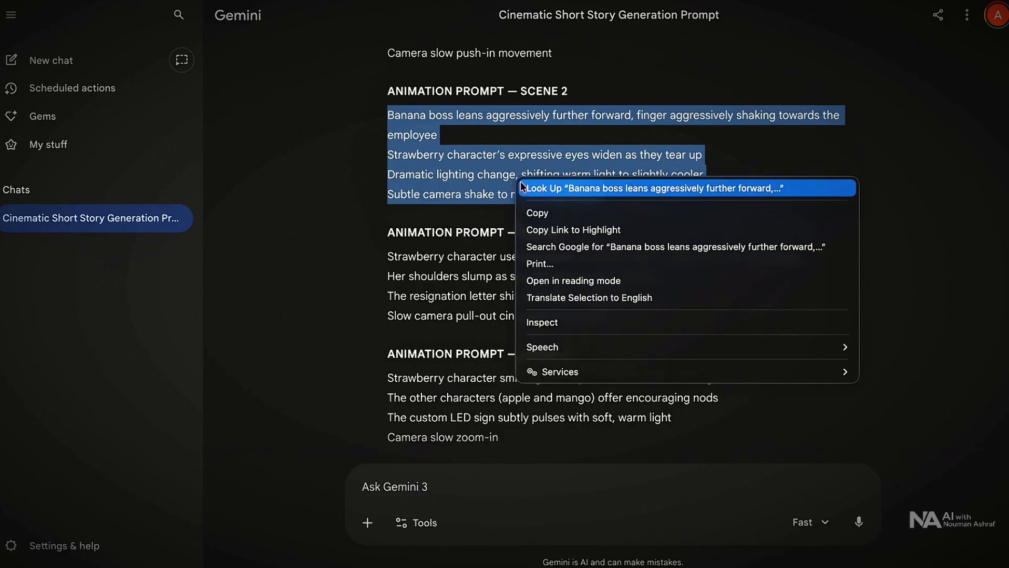
left_click(551, 213)
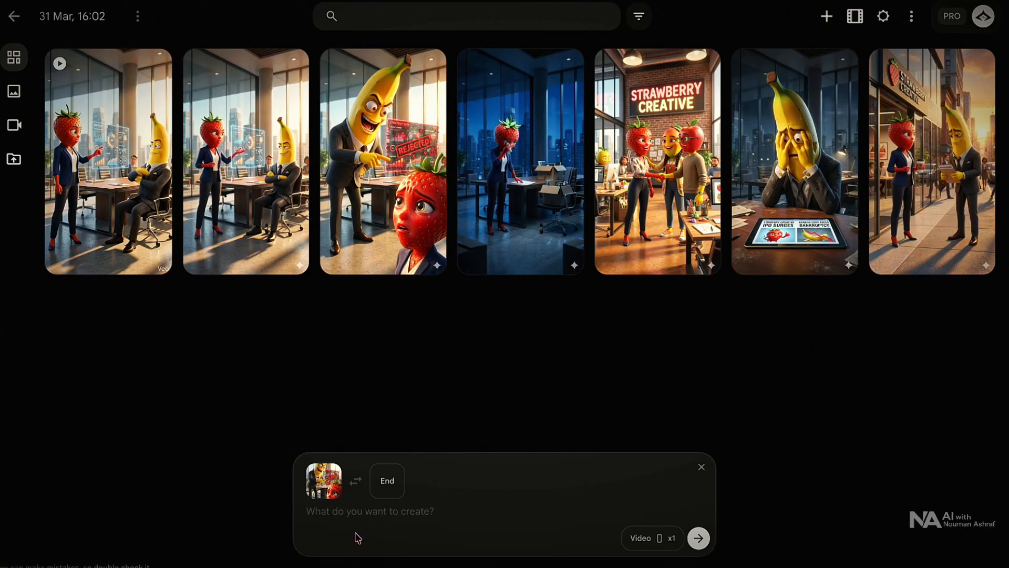
right_click(353, 536)
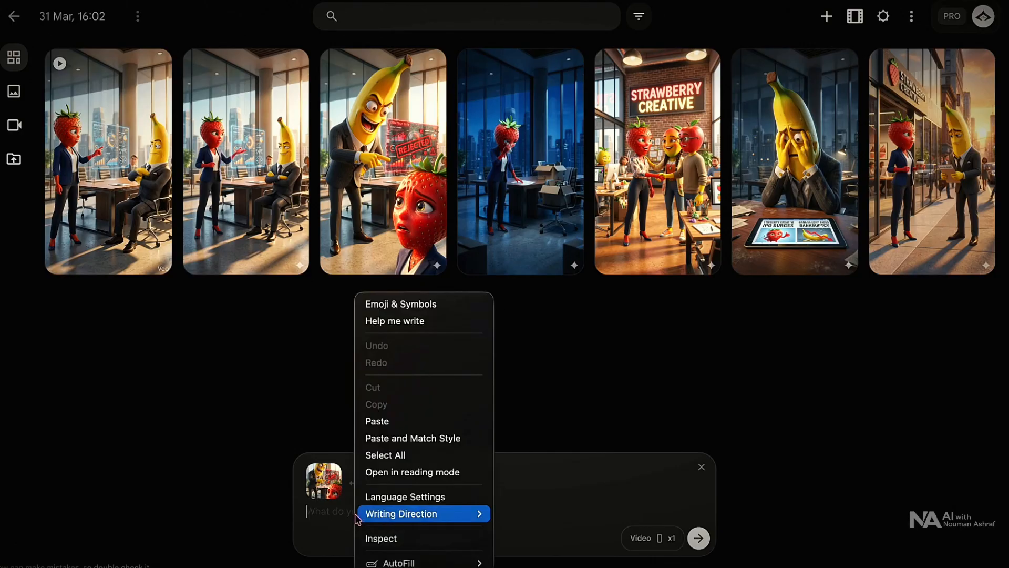
left_click(383, 423)
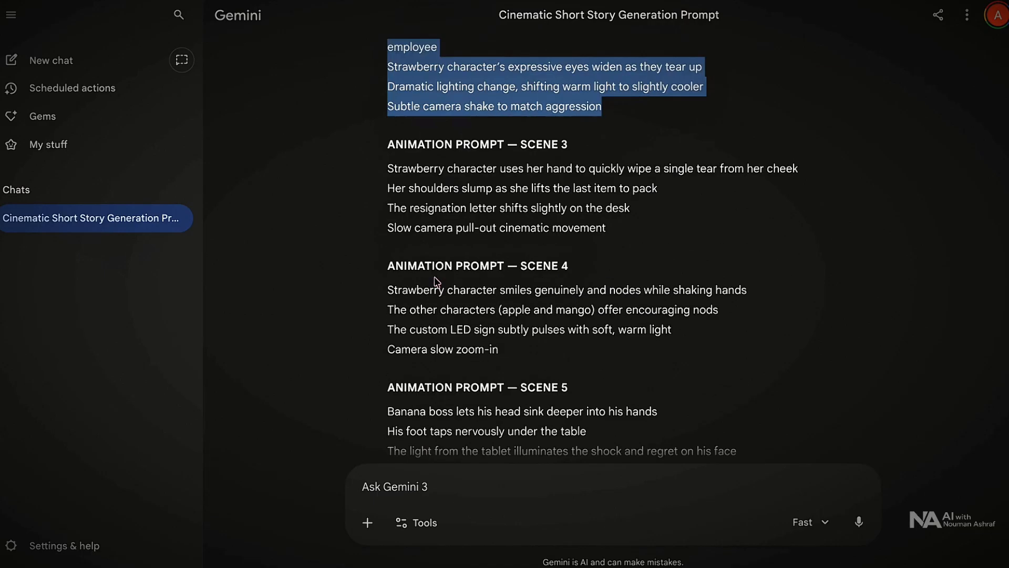
Append the banana boss's Scene 2 voiceover line from the Gemini script to the Flow prompt, then generate and open the video.
scroll(404, 294, "down", 10)
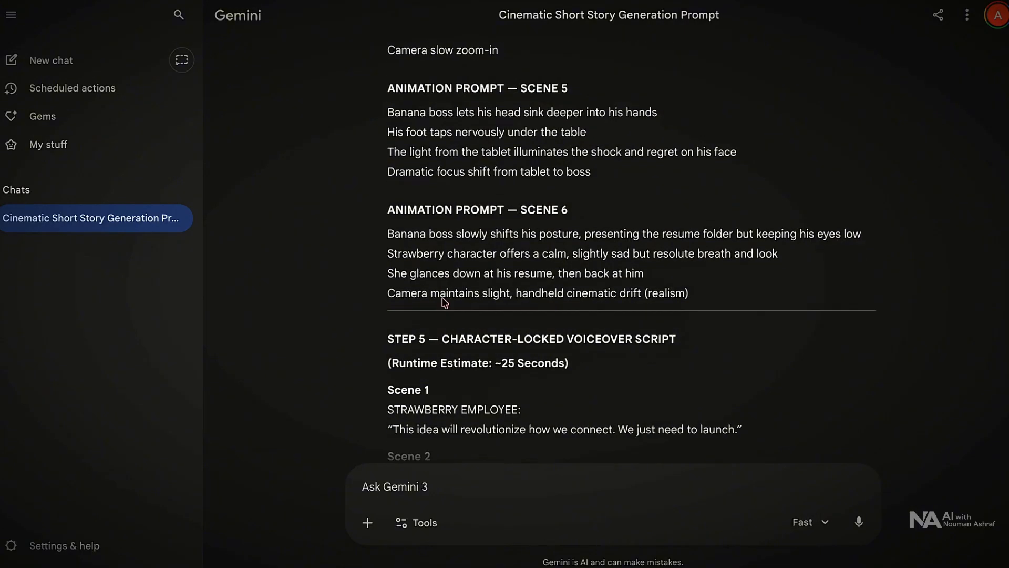
left_click_drag(385, 279, 859, 329)
right_click(375, 310)
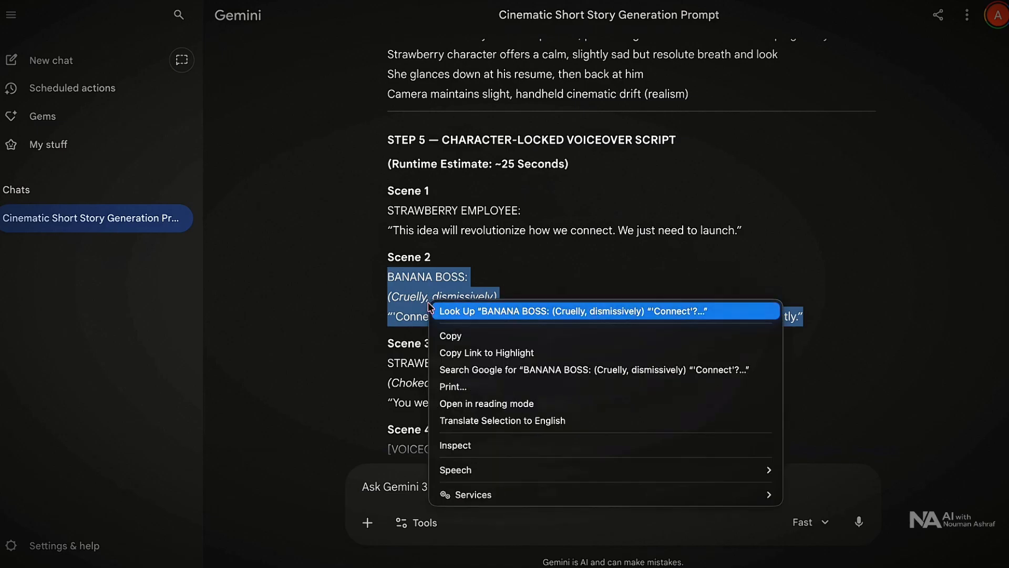
left_click(399, 333)
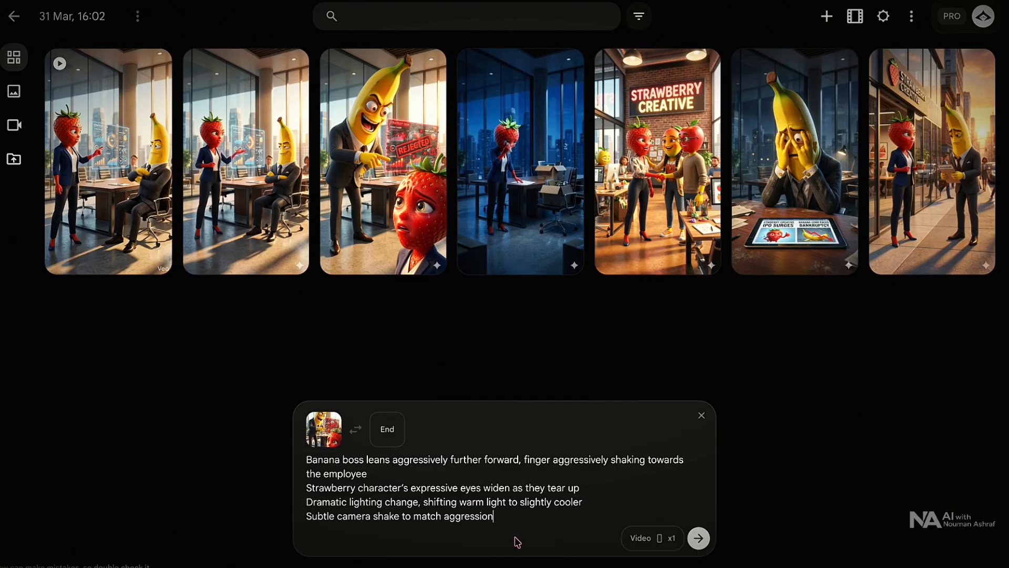
right_click(504, 544)
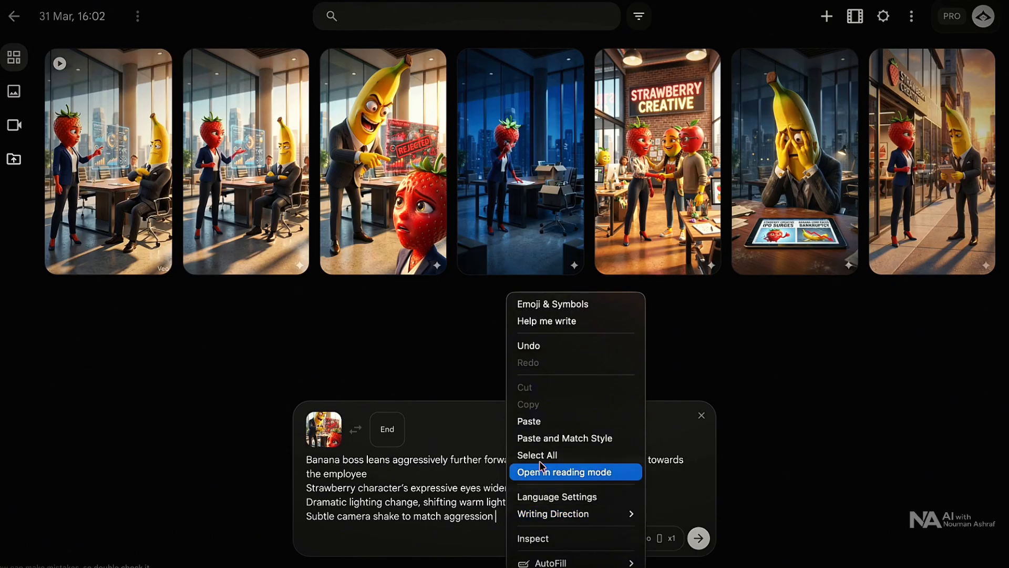
left_click(536, 421)
left_click(698, 537)
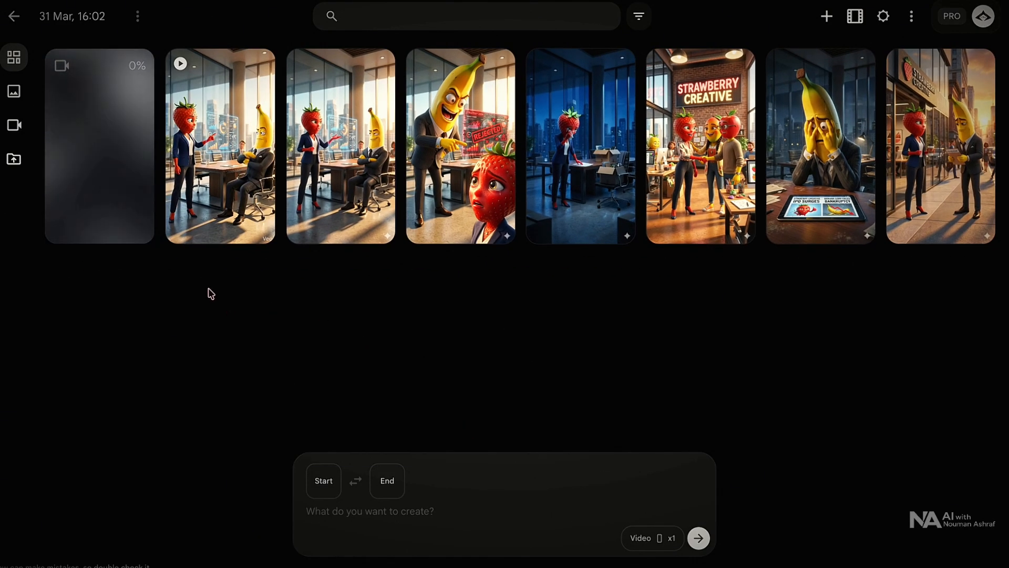
left_click(100, 140)
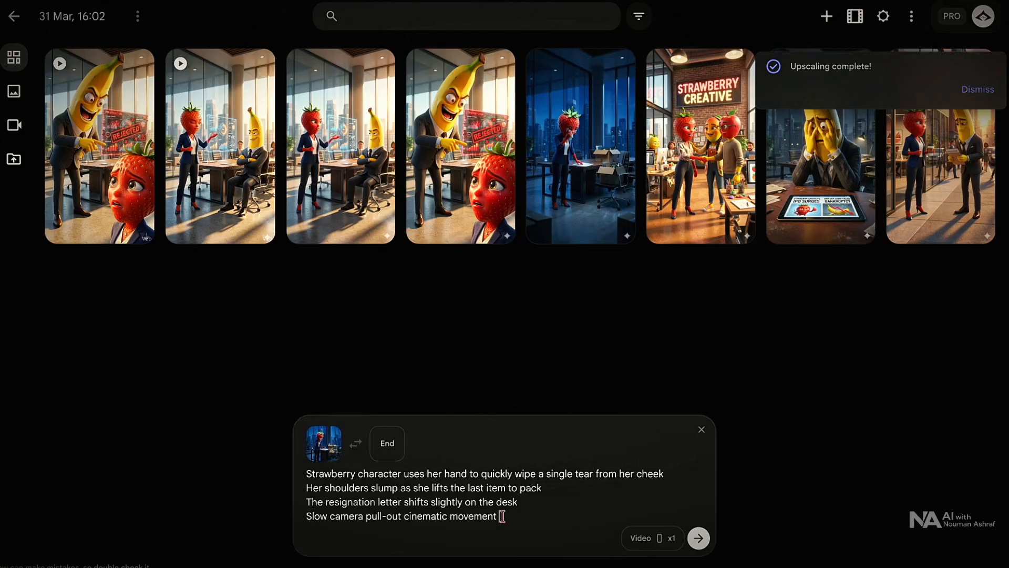
Generate the Scene 3 video of the tearful strawberry employee from the prepared prompt and open it.
key("Return")
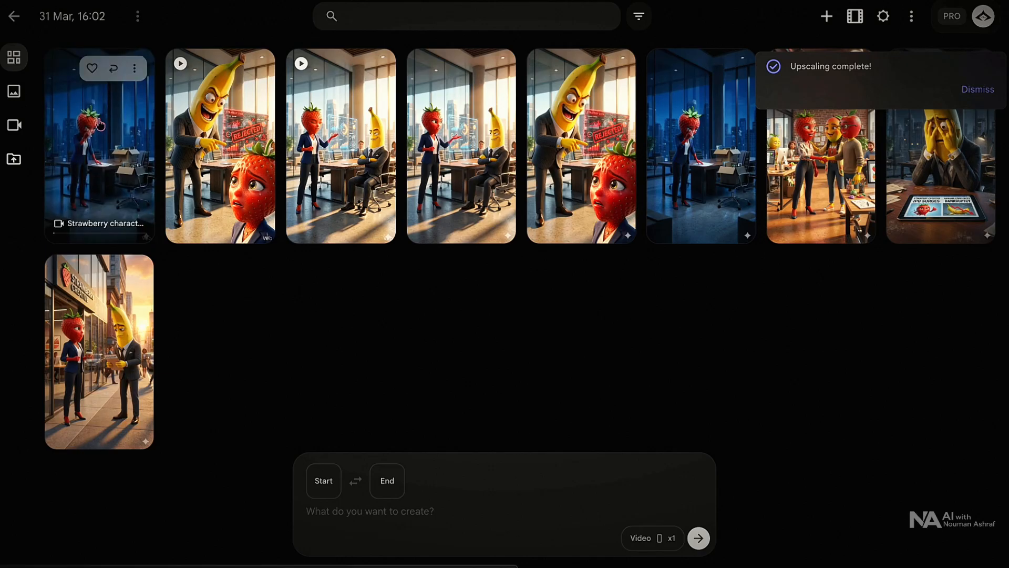
left_click(100, 142)
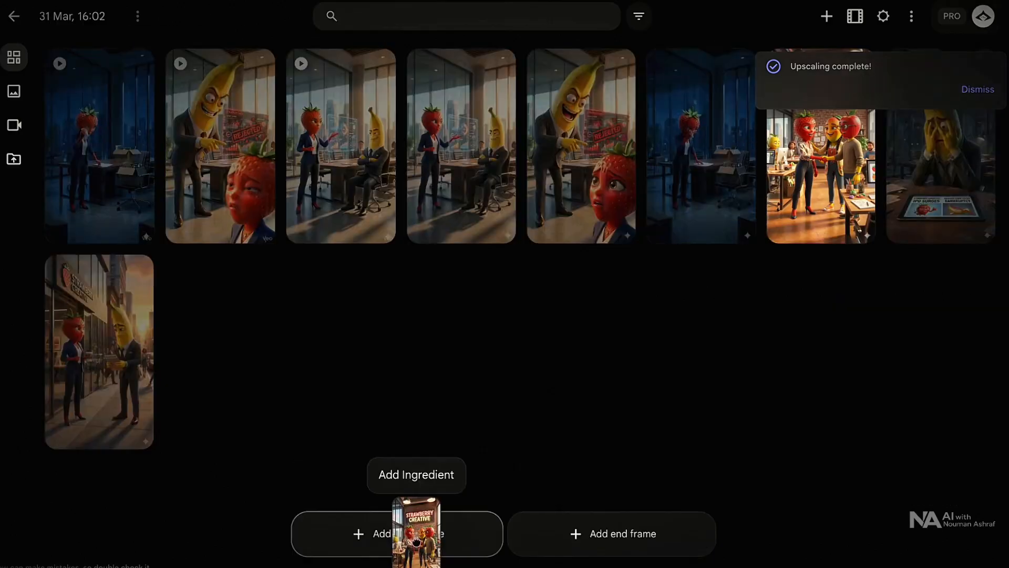
Set the Strawberry Creative handshake image as the Scene 4 start frame, and generate the Scene 5 video of the regretful banana boss.
left_click_drag(417, 542, 416, 536)
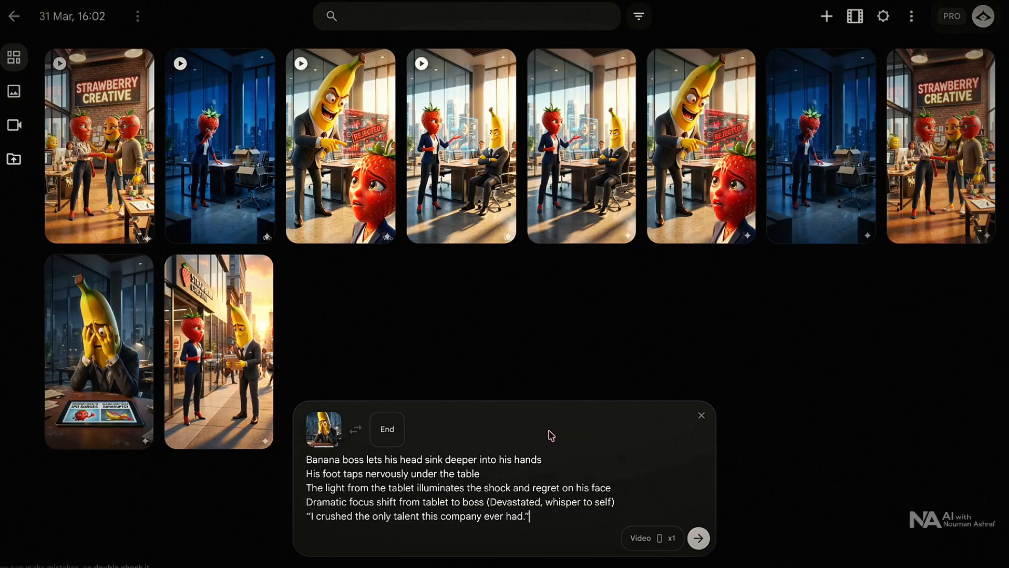
key("Return")
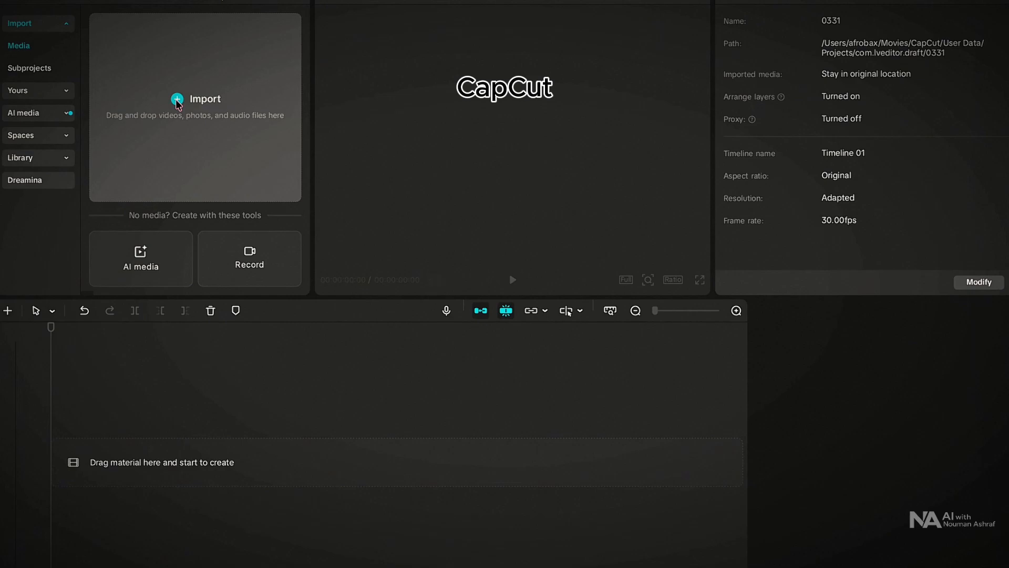
Import the six scene videos into CapCut and place them end to end on the timeline in story order.
left_click(177, 101)
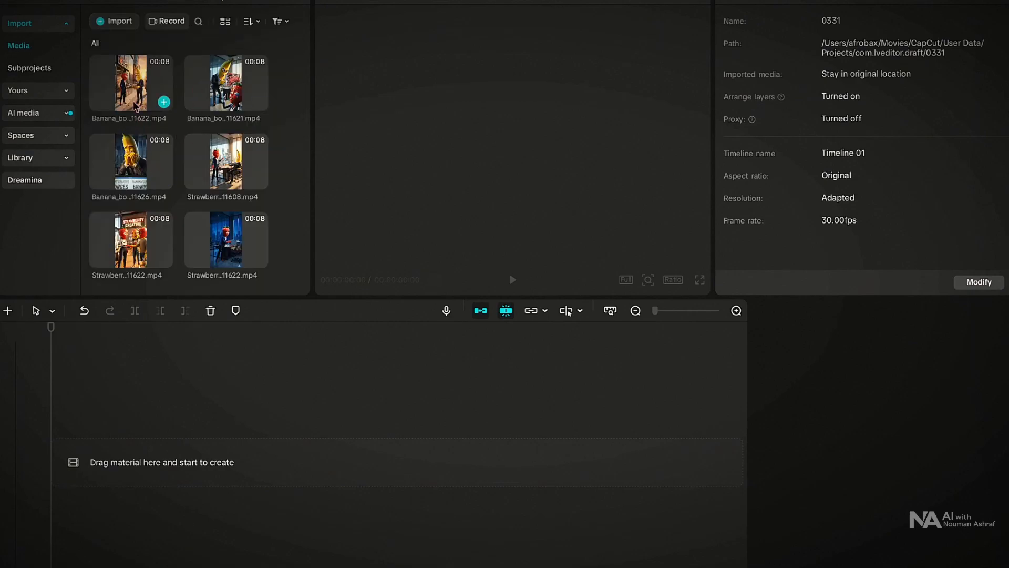
left_click_drag(226, 163, 142, 457)
left_click_drag(226, 84, 378, 457)
left_click_drag(226, 239, 631, 462)
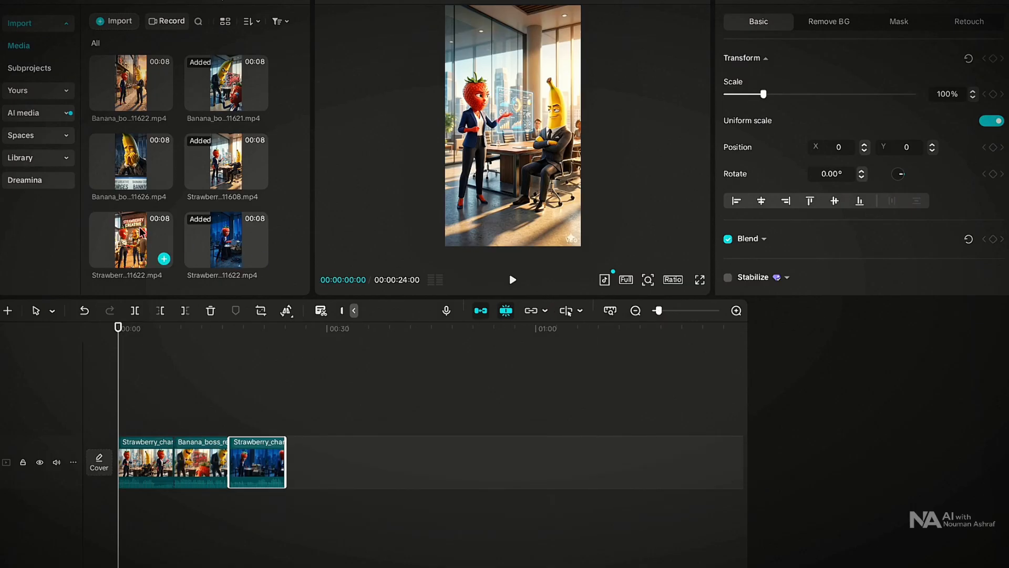
left_click_drag(135, 227, 310, 465)
left_click_drag(141, 168, 365, 469)
left_click_drag(134, 87, 412, 471)
left_click(315, 402)
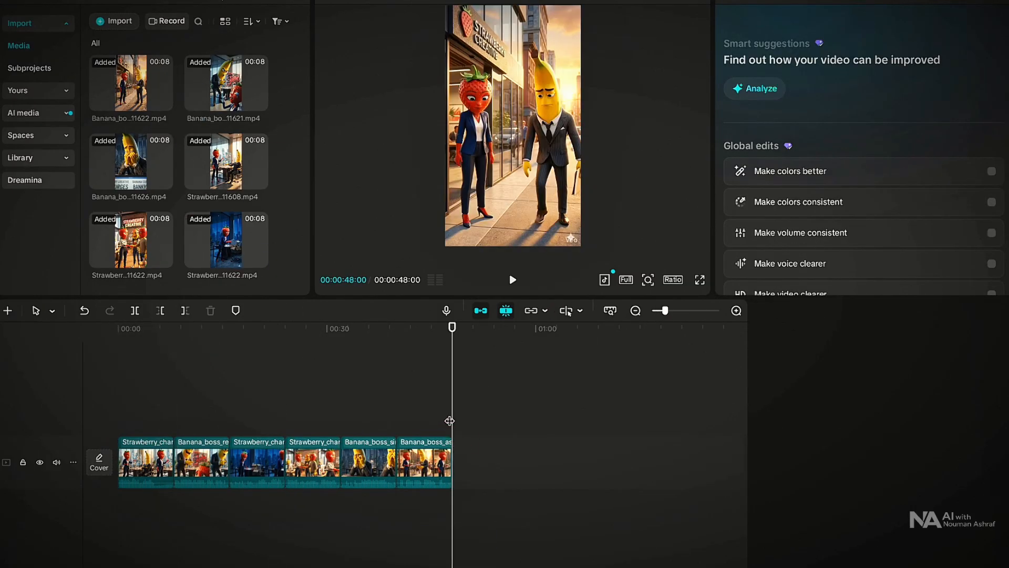
Play back the assembled scene sequence and return the playhead to the start of the timeline.
left_click(512, 280)
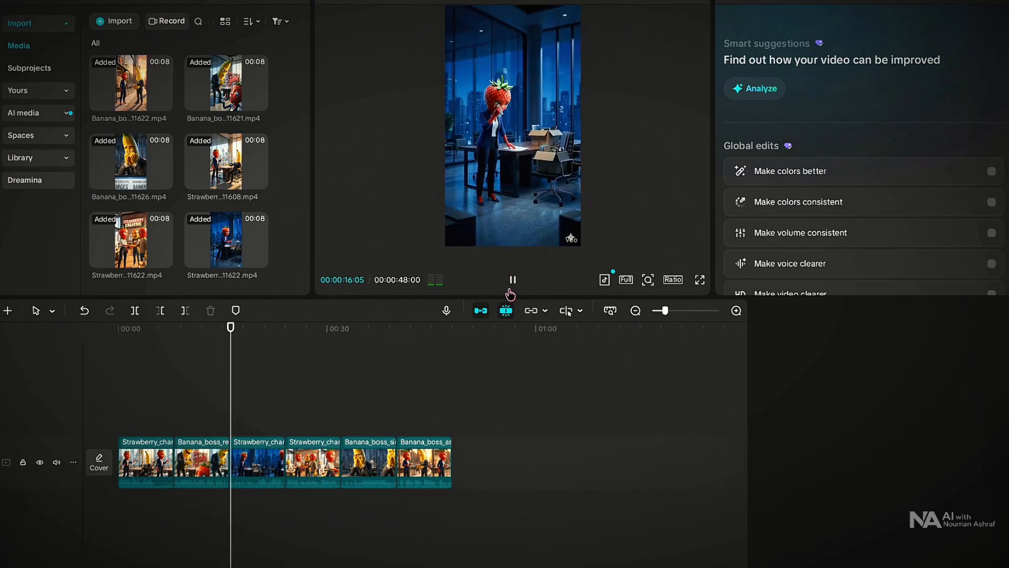
left_click(513, 280)
left_click(389, 368)
left_click_drag(389, 327, 118, 327)
Search the music library for "sad story" and preview Sad Story Meditation and the sad drama news documentary track.
left_click(52, 2)
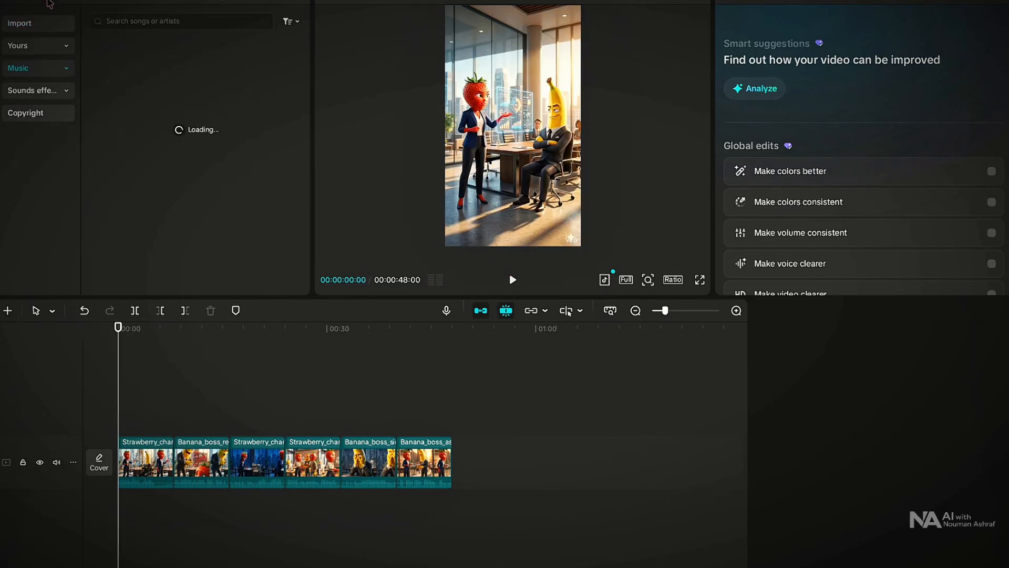
left_click(118, 21)
type("sa")
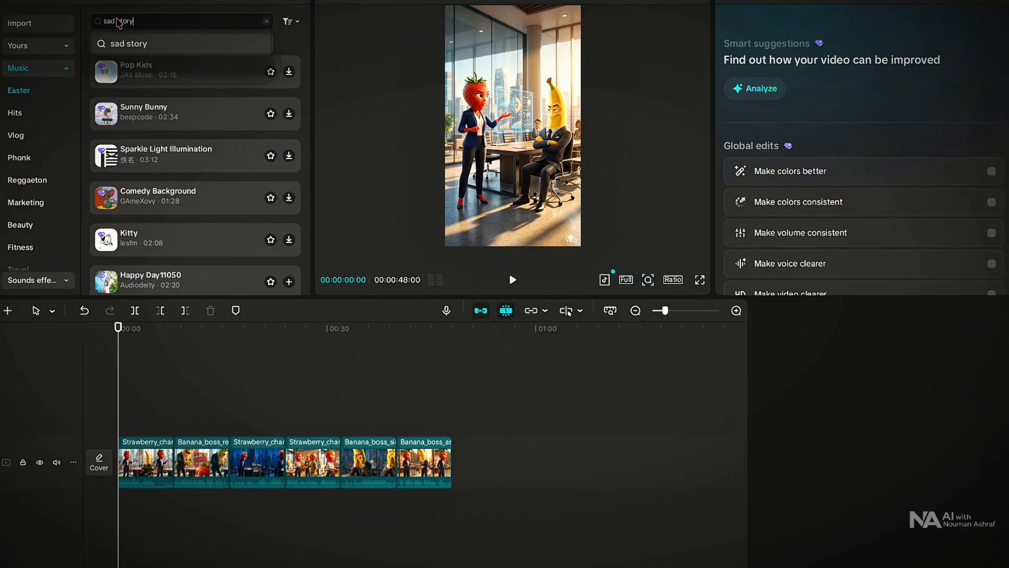
type("d story")
key("Return")
left_click(154, 54)
left_click(136, 98)
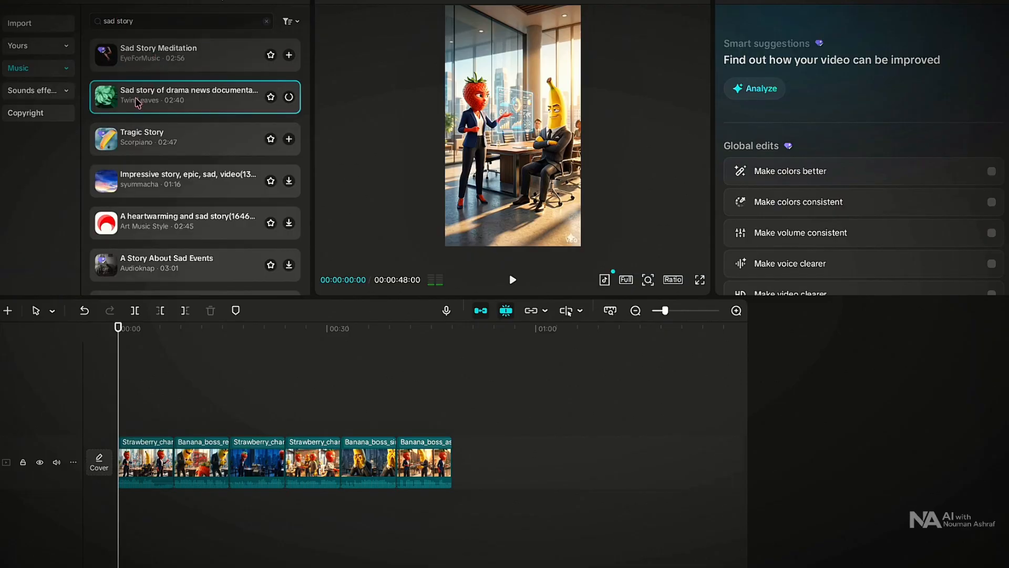
Place the "Sad story of drama news documentary" track under the clips and trim it to the end of the video.
left_click_drag(138, 98, 123, 511)
left_click(454, 440)
left_click(444, 502)
left_click(191, 312)
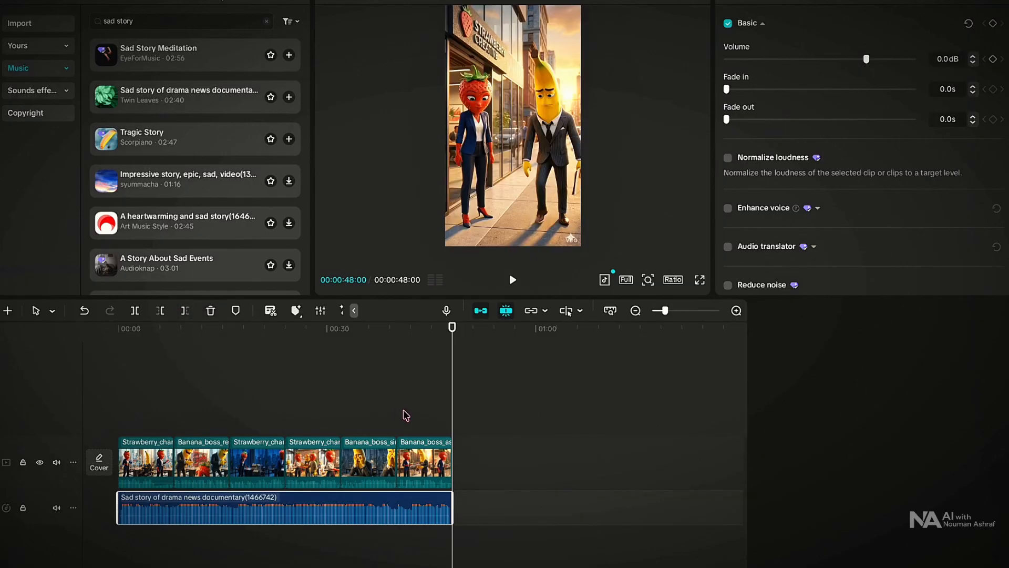
Play the sequence from the start and lower the background music's volume to -11.7 dB.
left_click_drag(371, 382, 58, 382)
left_click(512, 280)
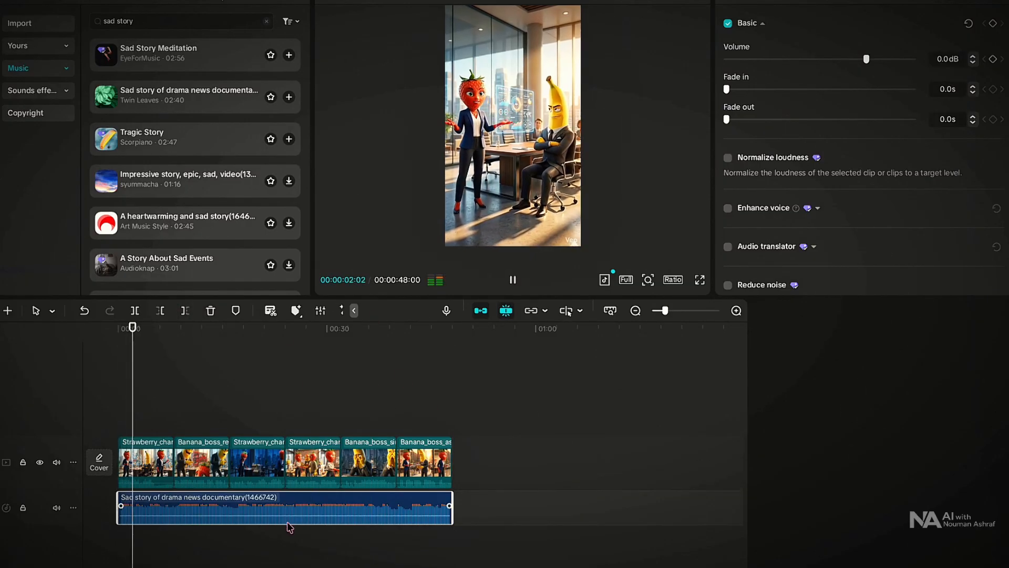
left_click_drag(287, 515, 286, 519)
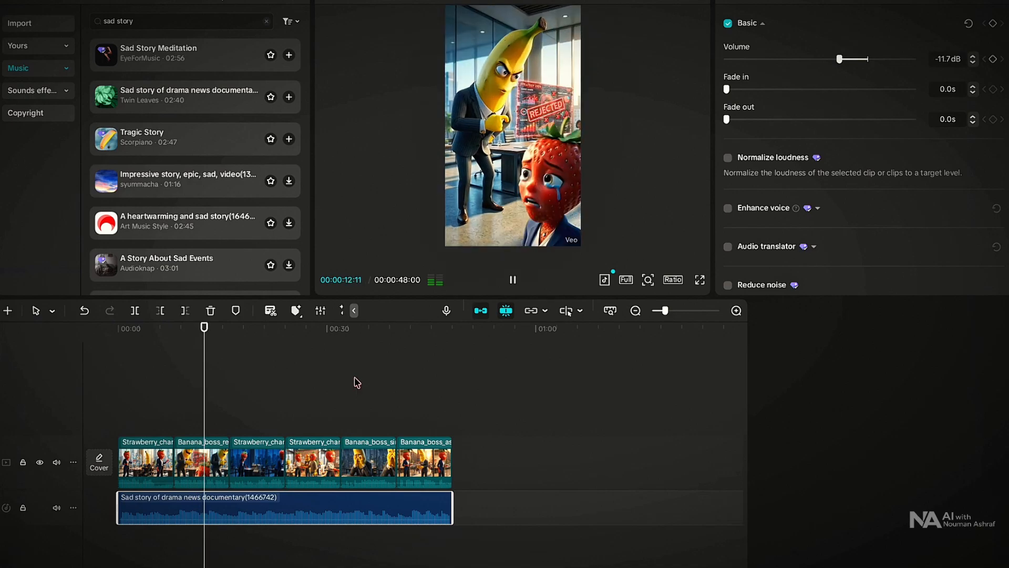
key("space")
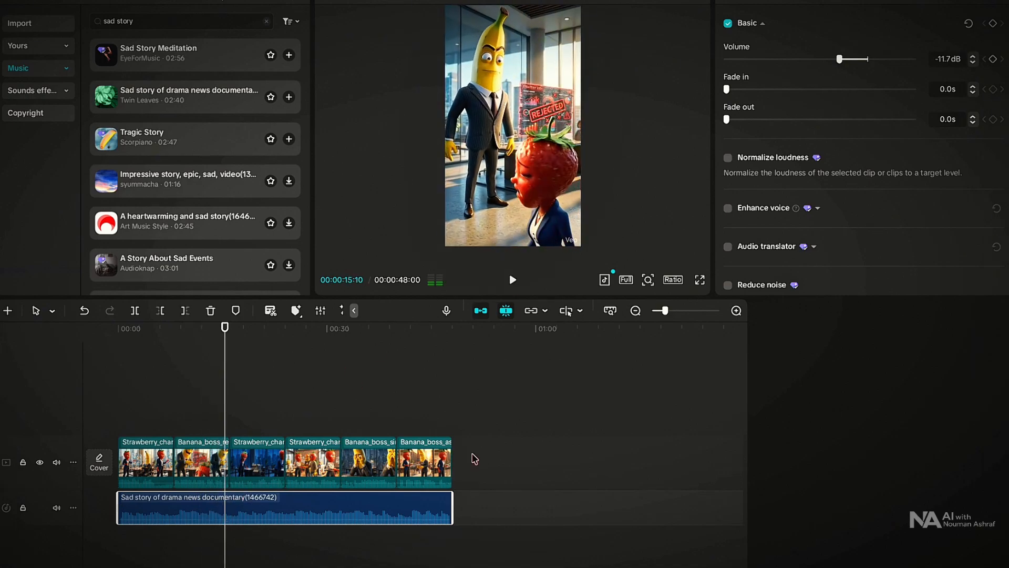
Separate the vocals from the audio of all six video clips.
left_click_drag(472, 455, 142, 469)
right_click(192, 463)
mouse_move(244, 251)
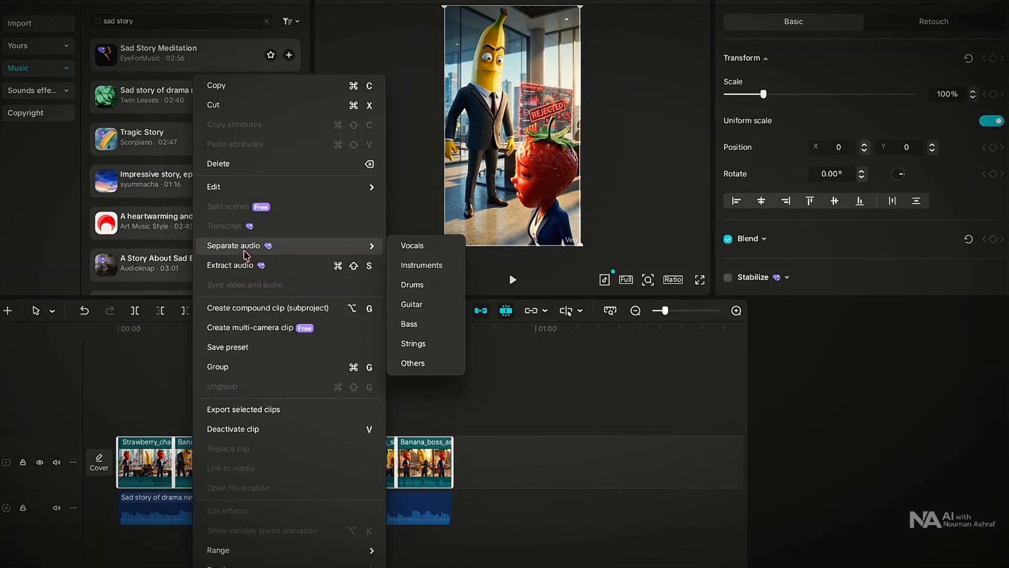
left_click(412, 246)
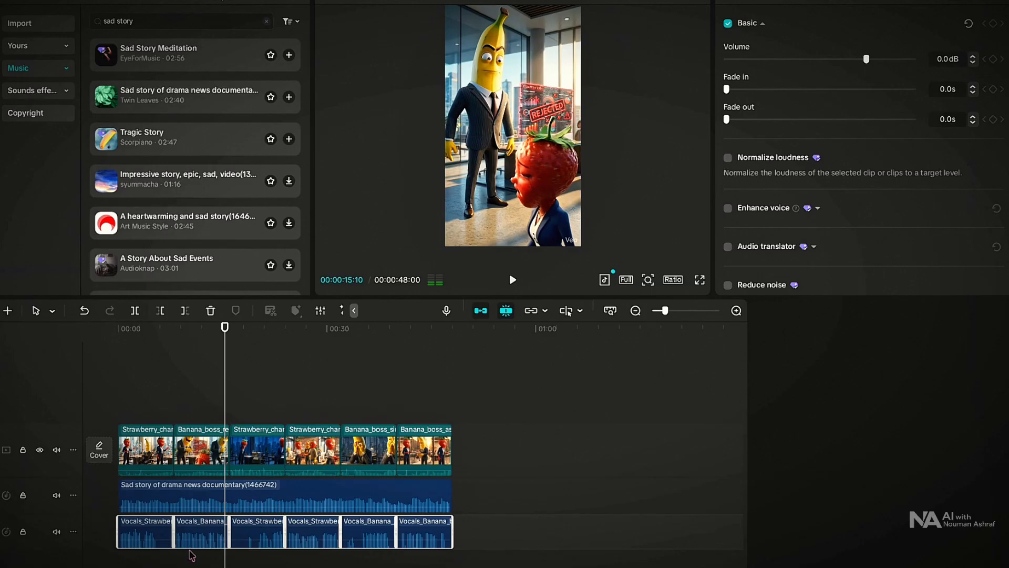
Lower the volume of all six video clips to -8.7 dB and play the mix from the start.
left_click_drag(477, 453, 130, 464)
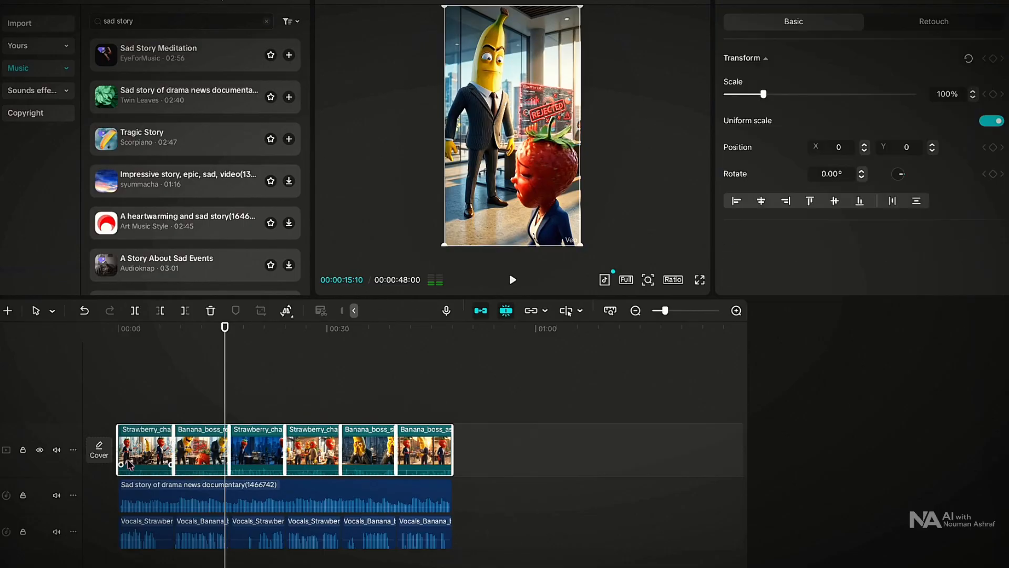
left_click(774, 1)
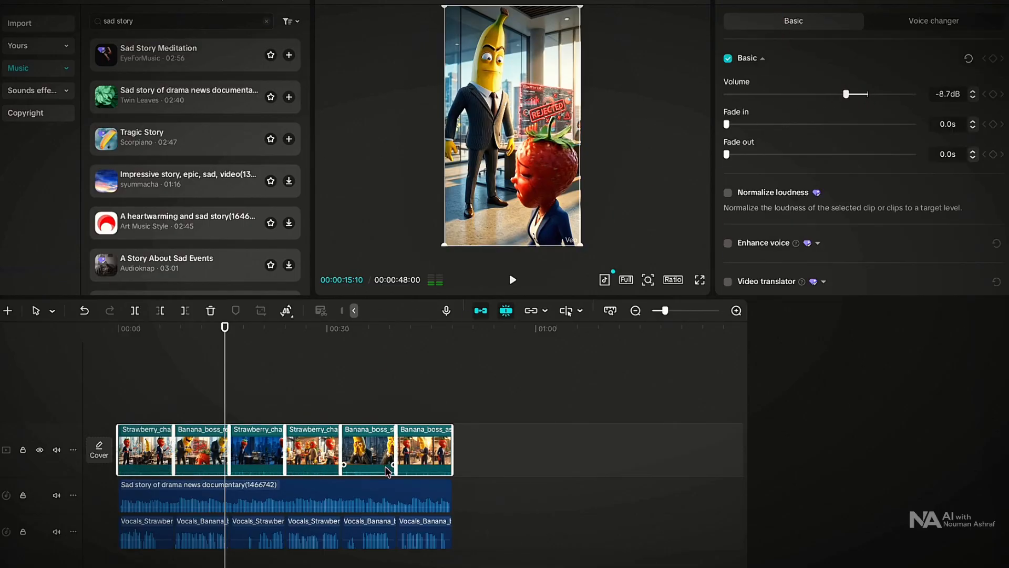
left_click_drag(225, 413, 115, 405)
left_click(513, 284)
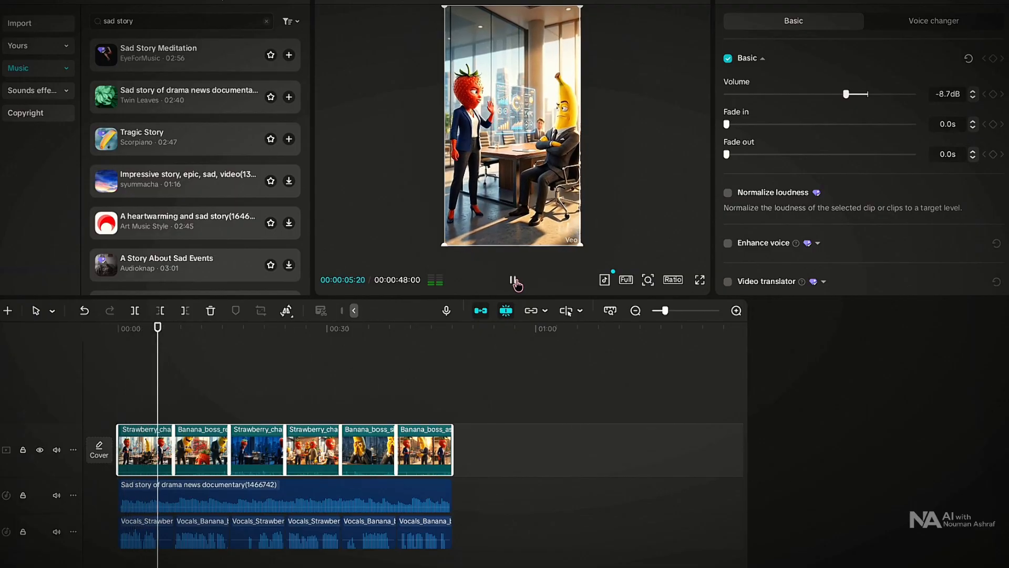
left_click(514, 282)
left_click(425, 373)
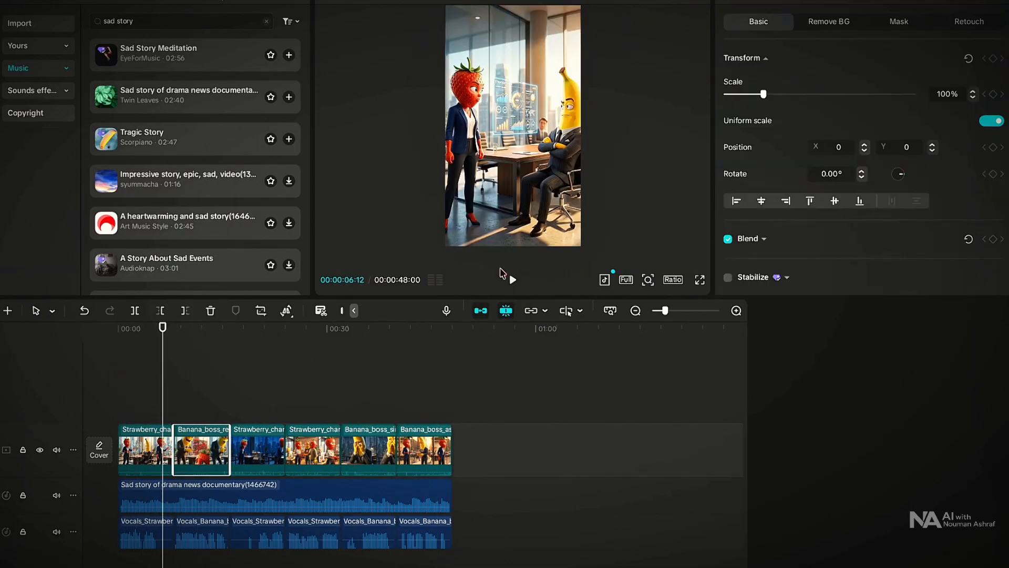
Scale the video clips on the timeline up to 112%.
left_click(219, 451)
left_click_drag(763, 94, 768, 94)
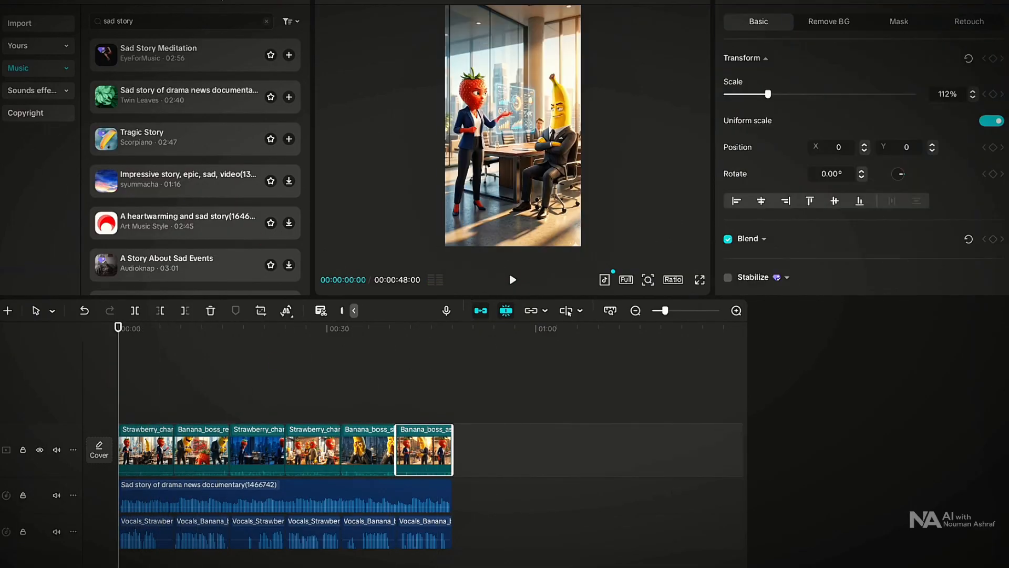
Add the Shadow Wipe overlay transition between the first two video clips, accepting duplicate frames, and preview it.
left_click_drag(118, 358, 153, 356)
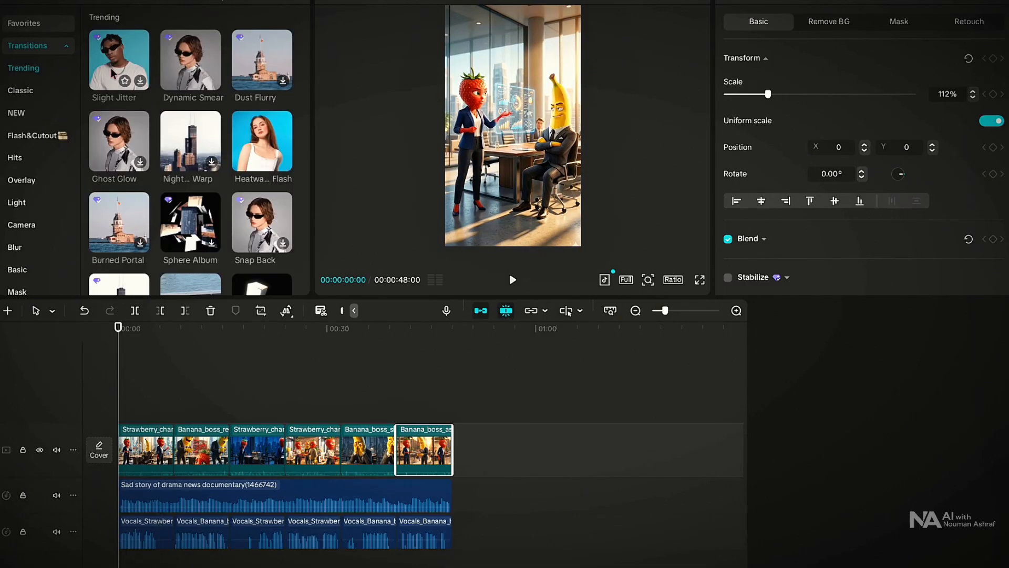
left_click(21, 180)
left_click_drag(122, 65, 174, 450)
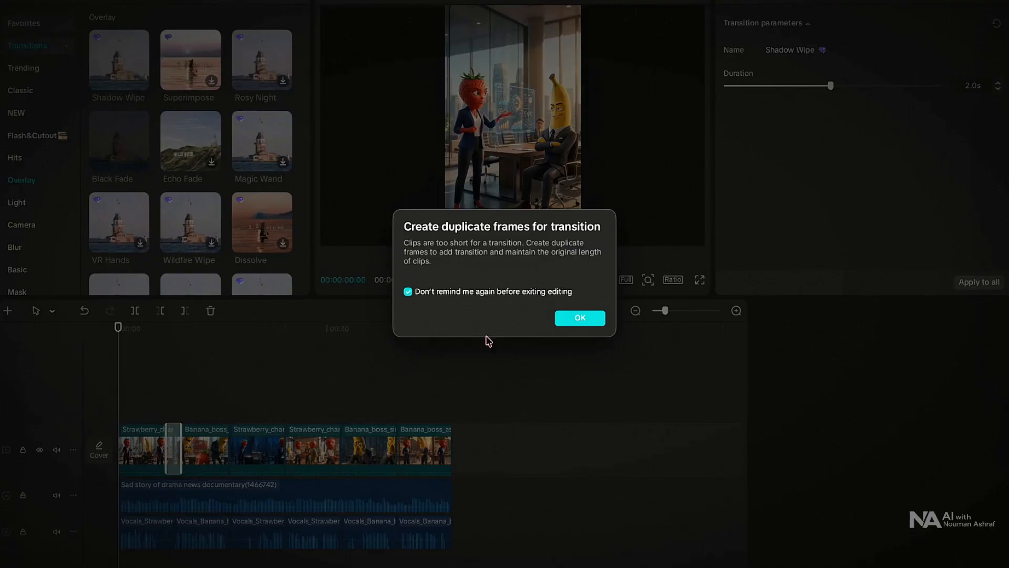
left_click(579, 318)
left_click(163, 384)
left_click(511, 282)
left_click(513, 282)
Add the Shadow Sweep transition at the remaining four cuts between video clips and play the sequence from the start.
left_click(14, 158)
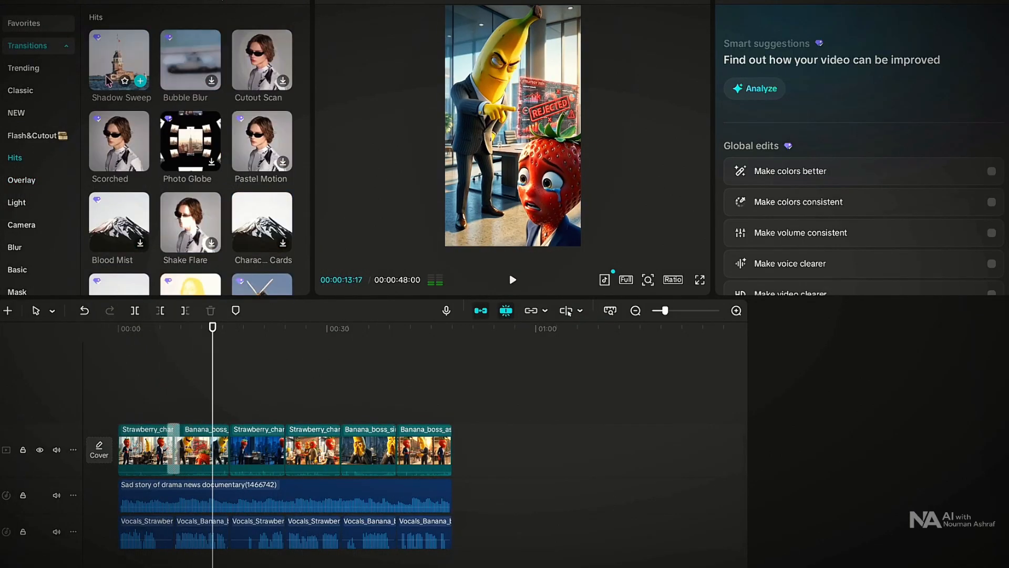
left_click_drag(122, 65, 230, 451)
left_click_drag(122, 65, 279, 455)
left_click_drag(395, 461, 396, 457)
key("Home")
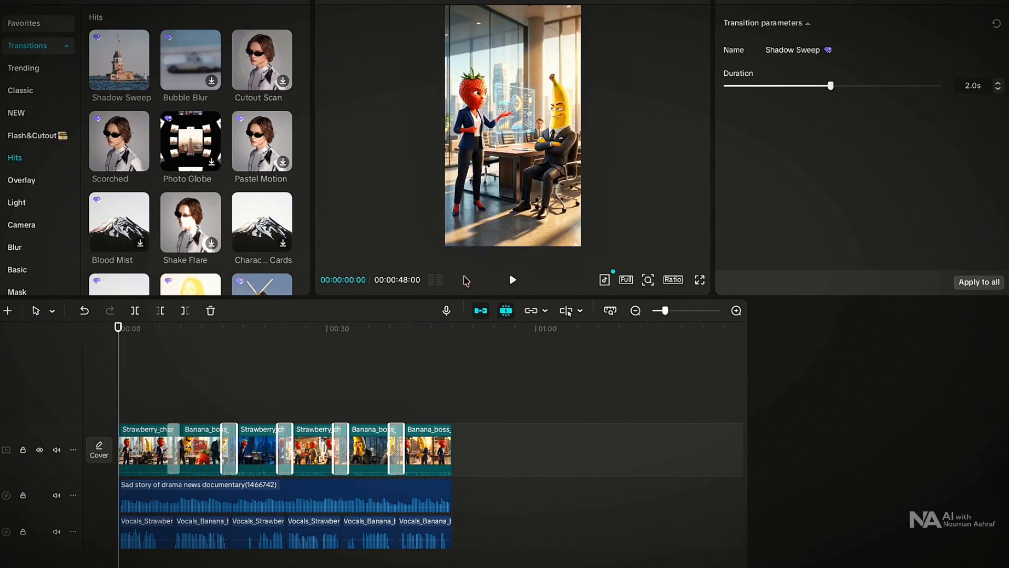
left_click(512, 279)
left_click(514, 281)
left_click_drag(197, 374, 114, 404)
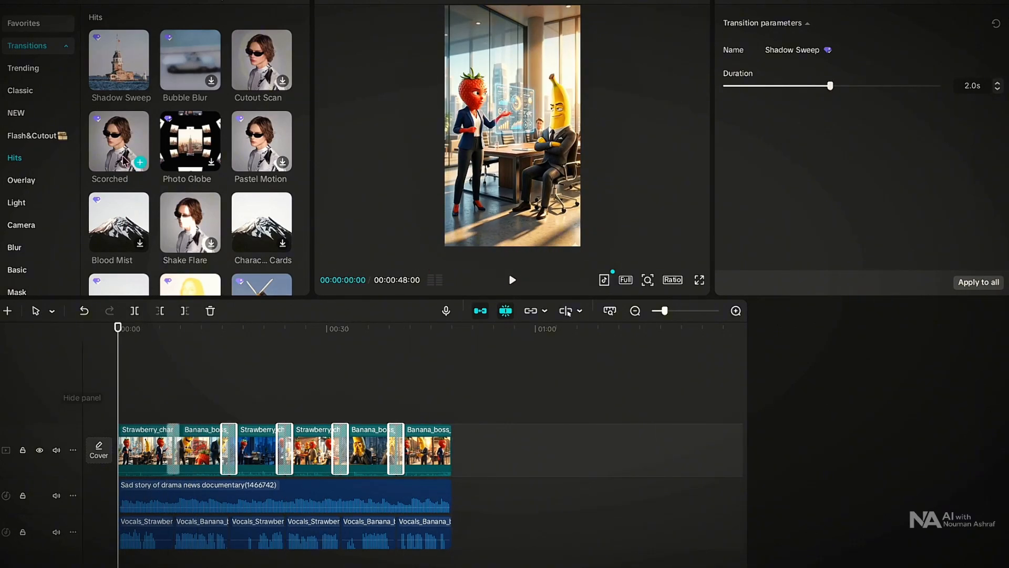
Generate automatic captions for the timeline with English as the spoken language.
left_click(81, 2)
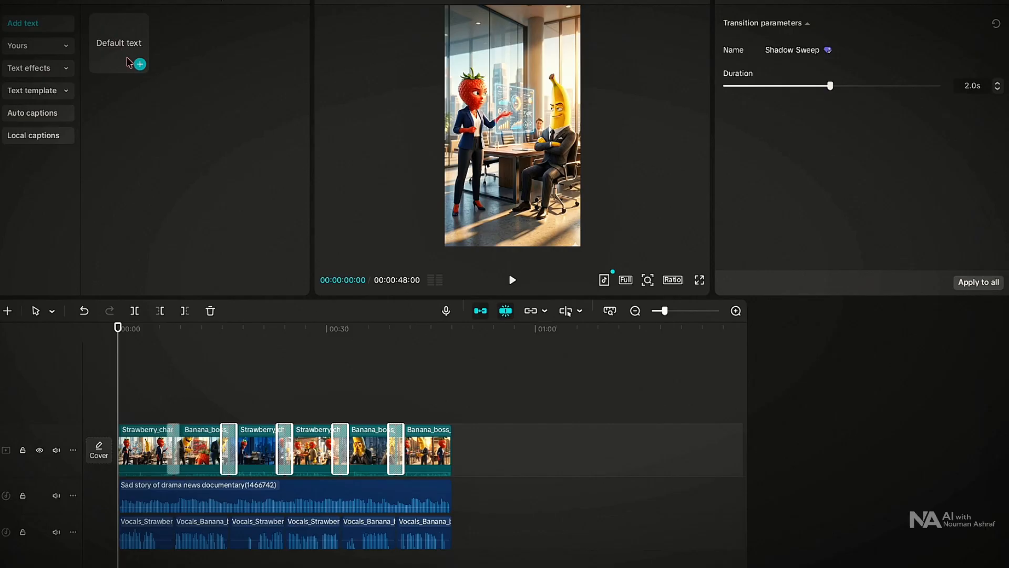
left_click(33, 113)
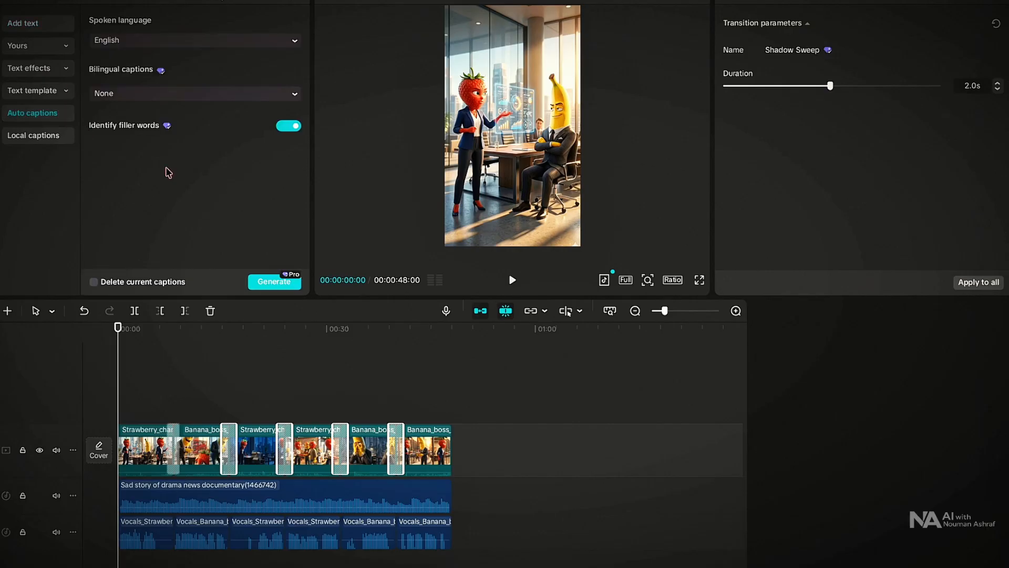
left_click(251, 281)
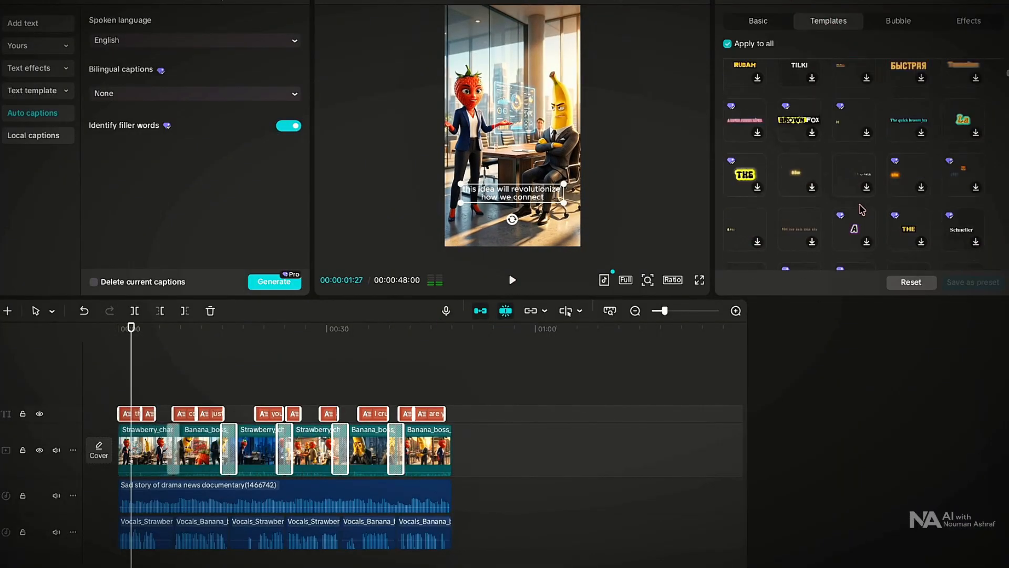
Apply the white bold italic "QUICK" caption template to all captions and preview it.
scroll(862, 210, "down", 3)
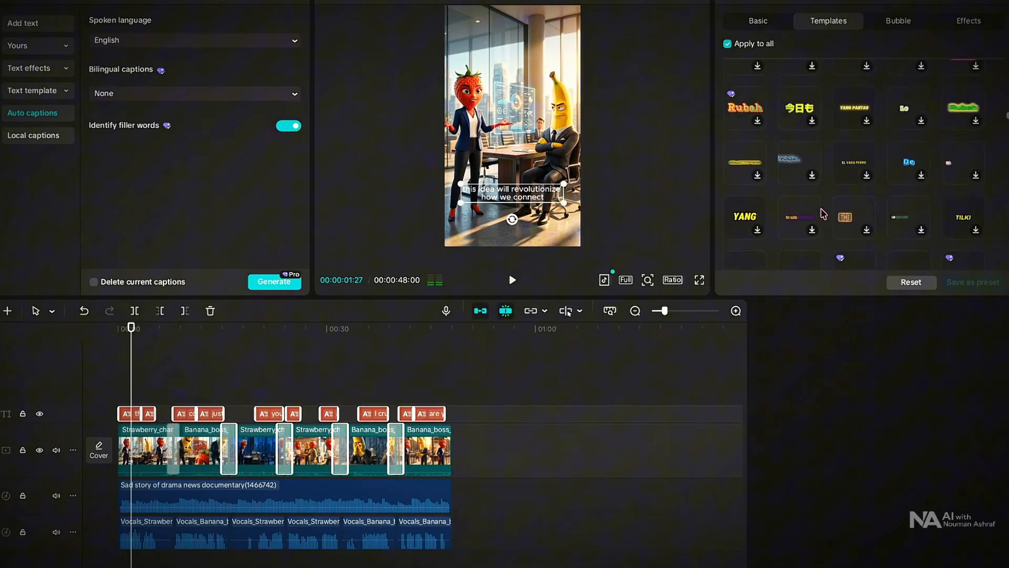
scroll(823, 214, "down", 3)
left_click(854, 215)
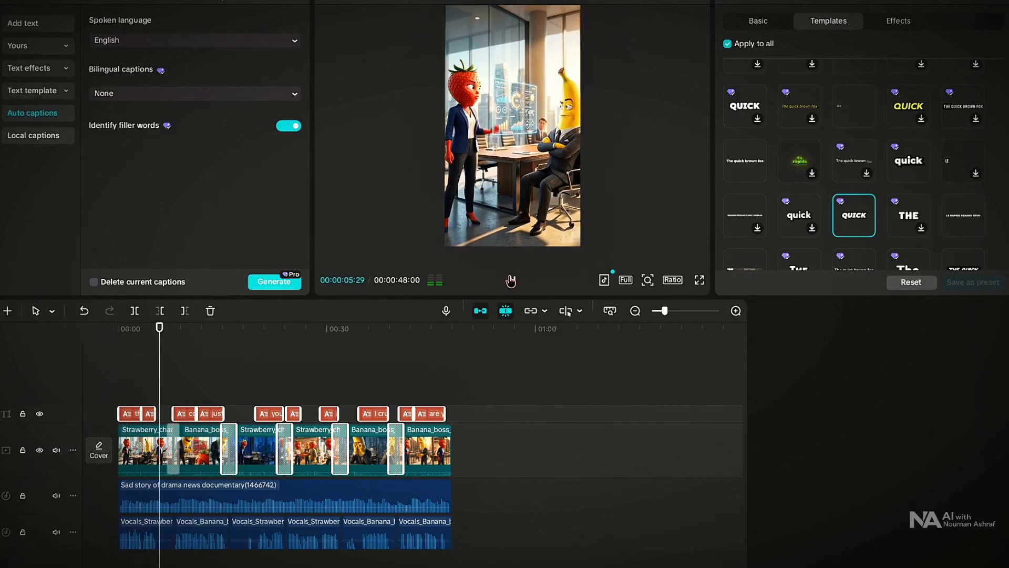
left_click(512, 280)
Reposition the captions at the lower centre of the video frame and play the sequence to check them.
left_click(180, 358)
left_click(518, 194)
left_click_drag(546, 201, 522, 198)
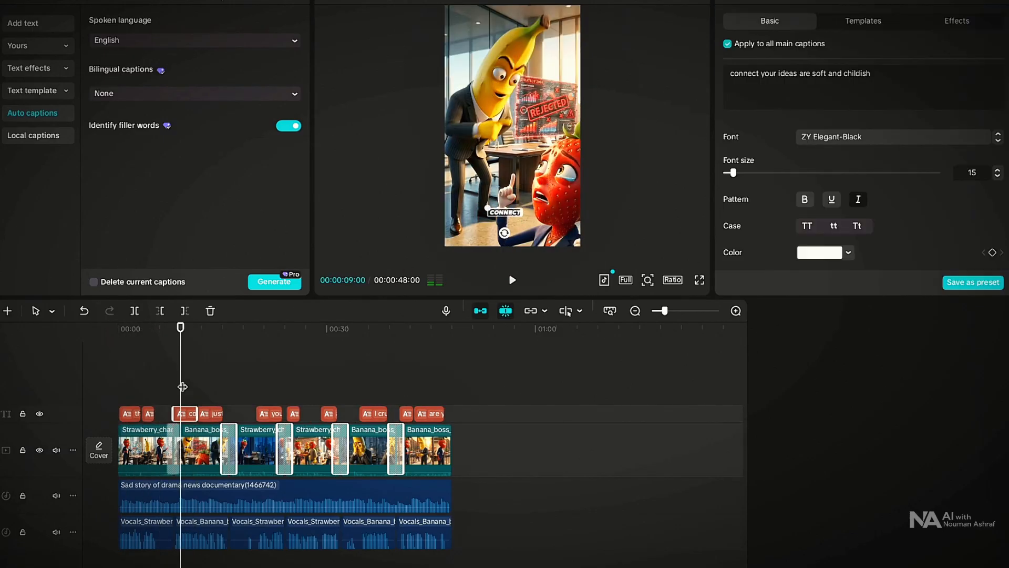
left_click(512, 280)
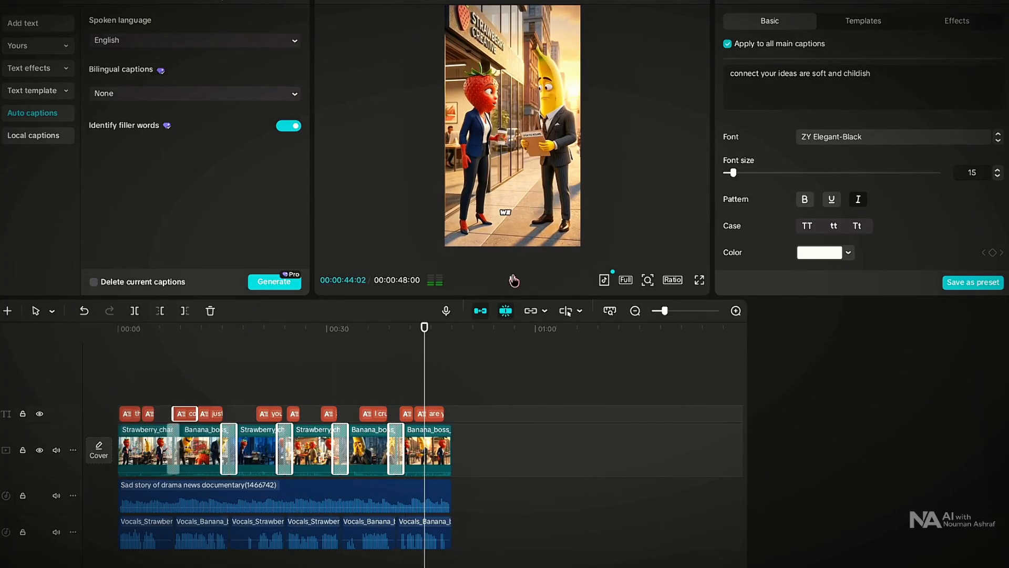
Replace the export name of the video with "respect".
key("BackSpace")
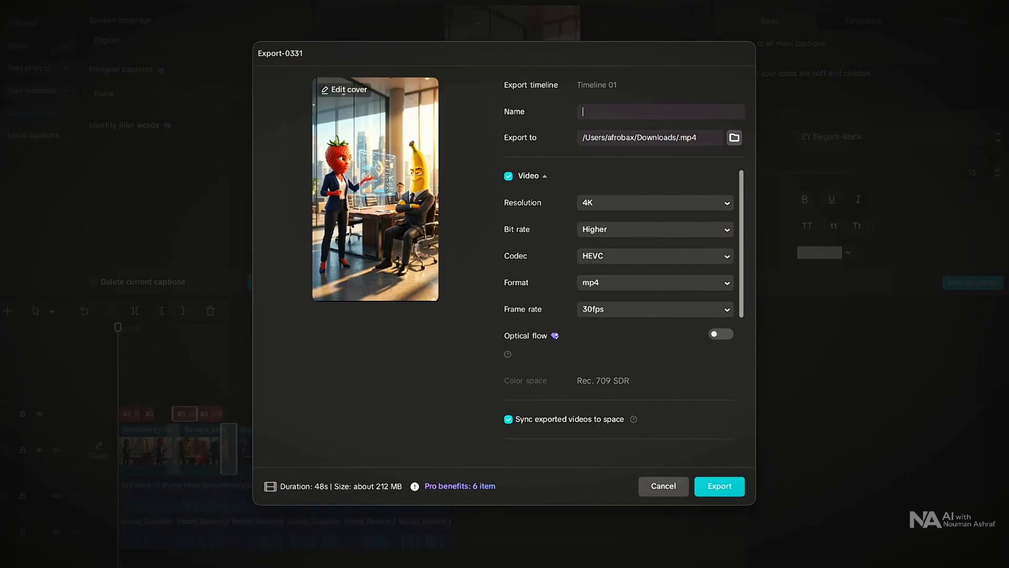
type("result")
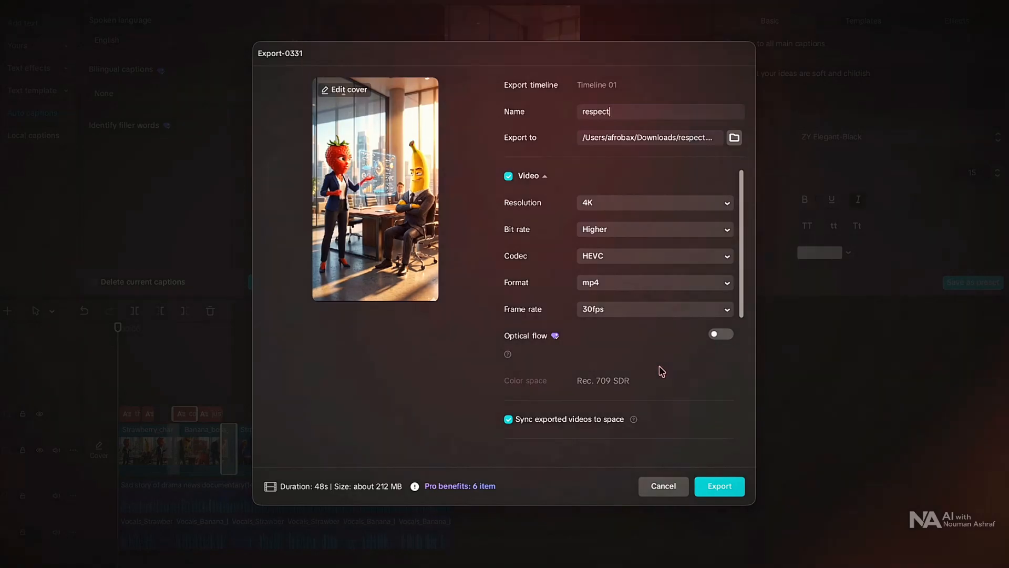